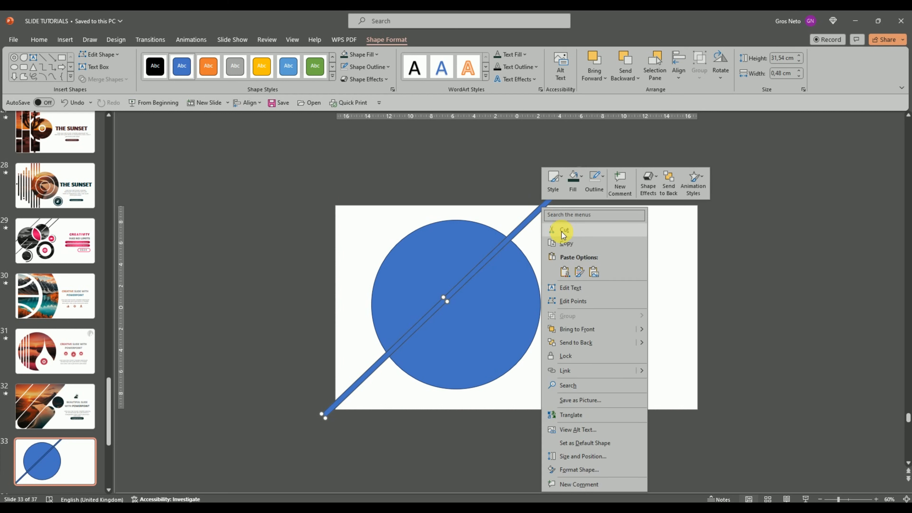
Duplicate the diagonal bar and place the copy to the right of the large circle, parallel to the original
left_click(571, 244)
right_click(567, 244)
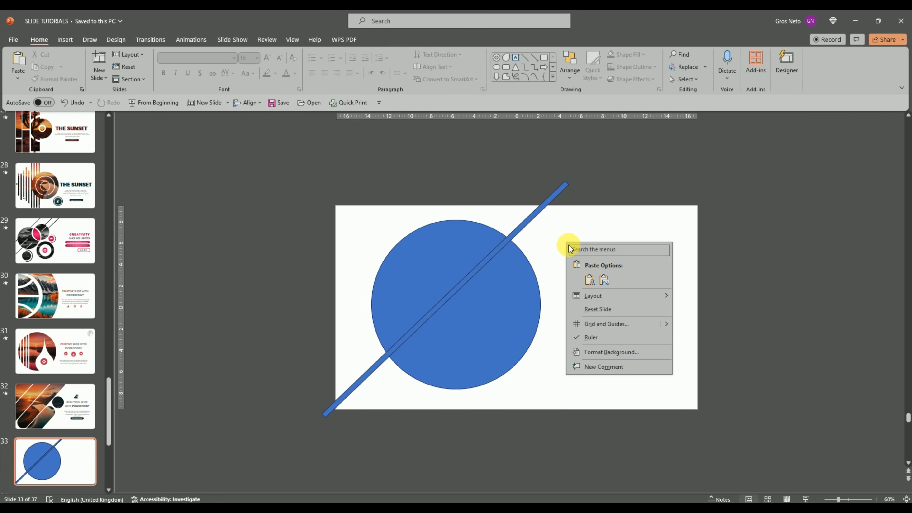
left_click(589, 280)
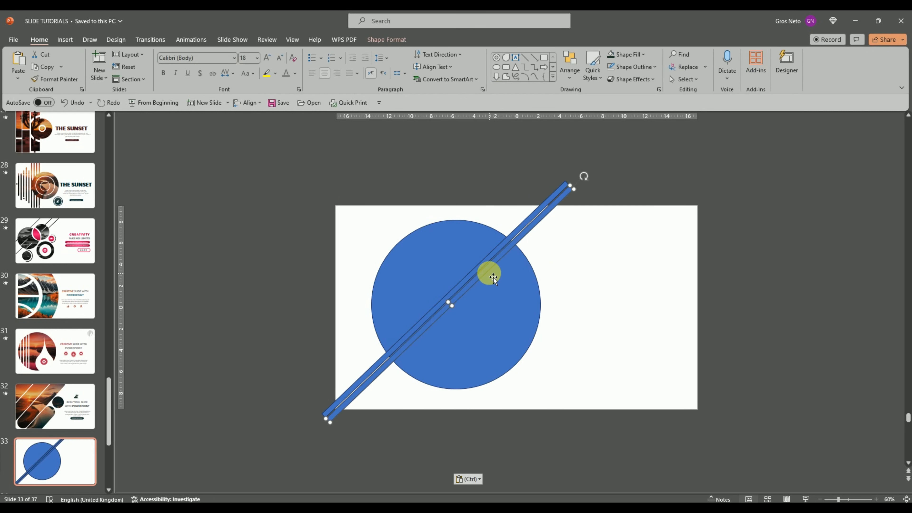
left_click_drag(488, 271, 647, 302)
Fragment the large circle with the diagonal bar that crosses it
left_click(876, 499)
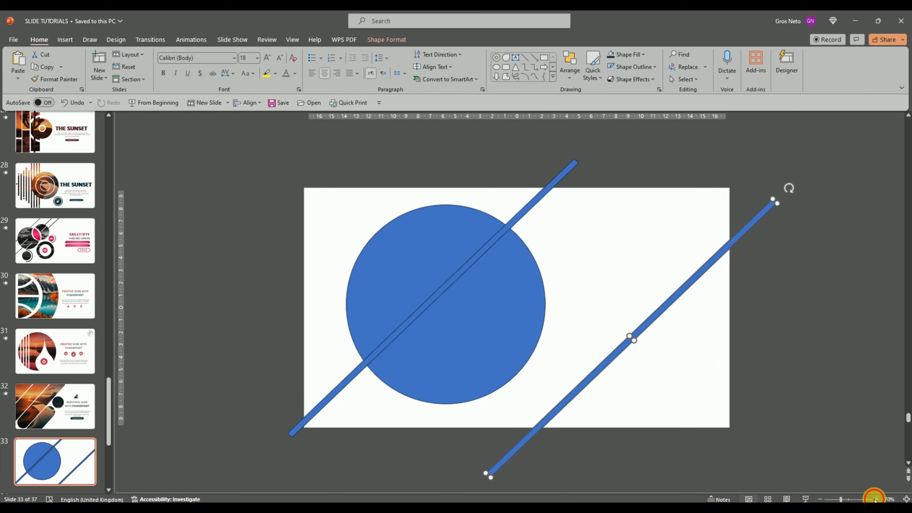
left_click(876, 499)
left_click(876, 500)
left_click(476, 267)
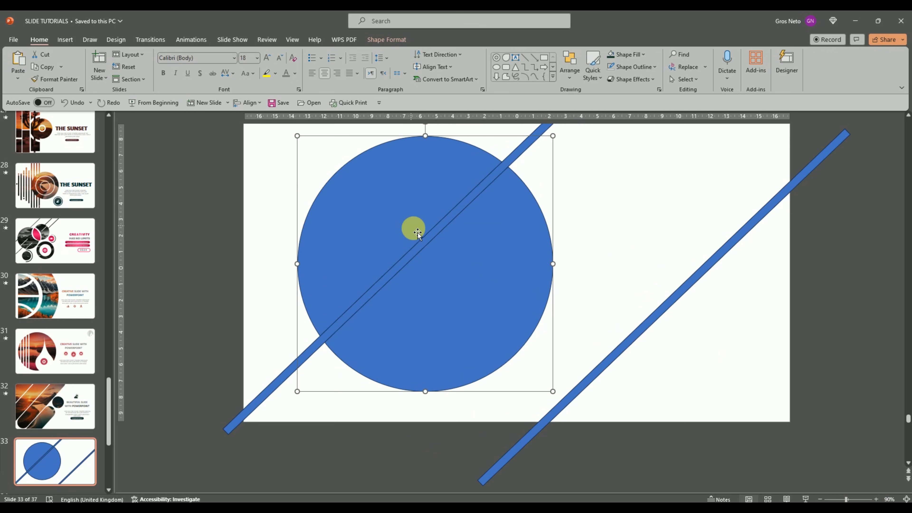
left_click(433, 241, "shift")
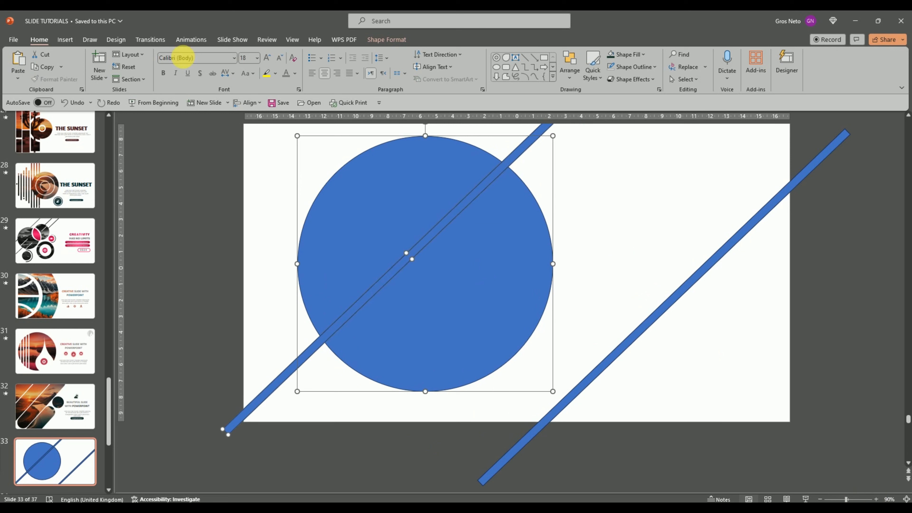
left_click(385, 40)
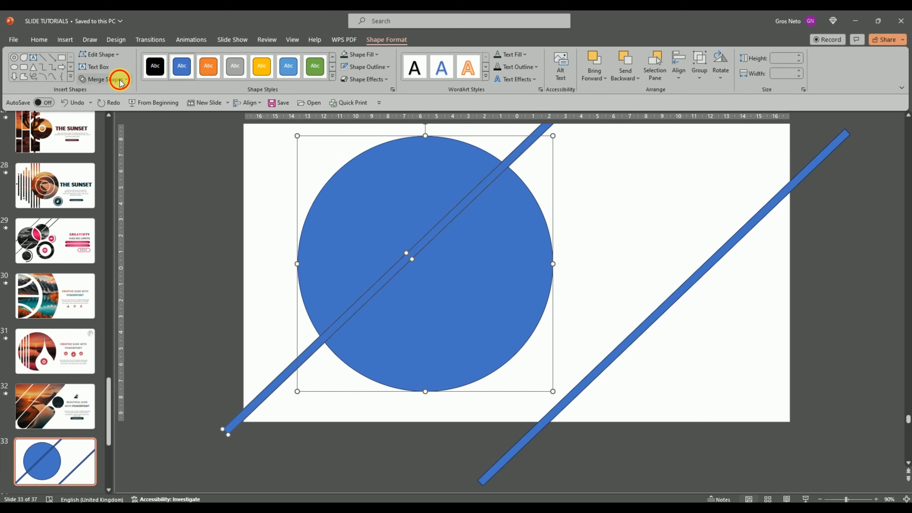
left_click(108, 80)
left_click(107, 118)
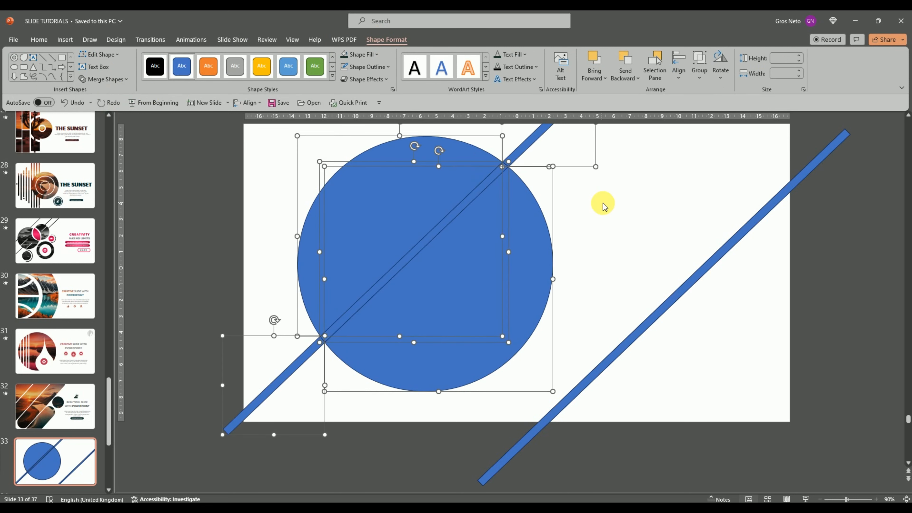
Delete the bar fragments outside the circle and the strip inside it, leaving two separate circle halves
left_click(587, 197)
left_click(527, 148)
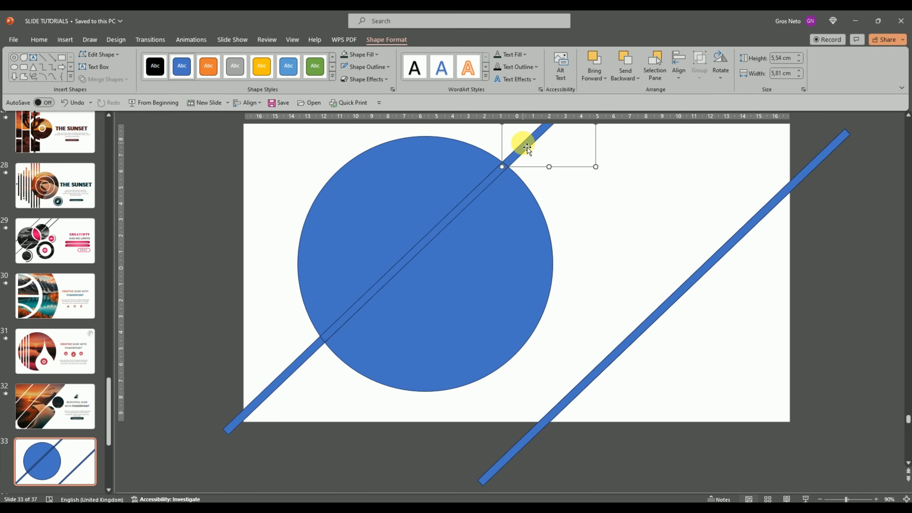
key("Delete")
left_click(317, 345)
key("Delete")
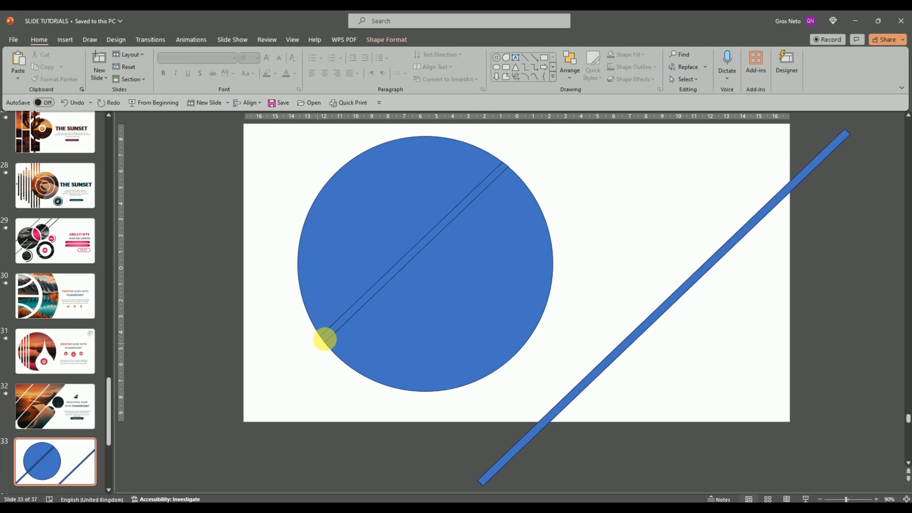
left_click(355, 312)
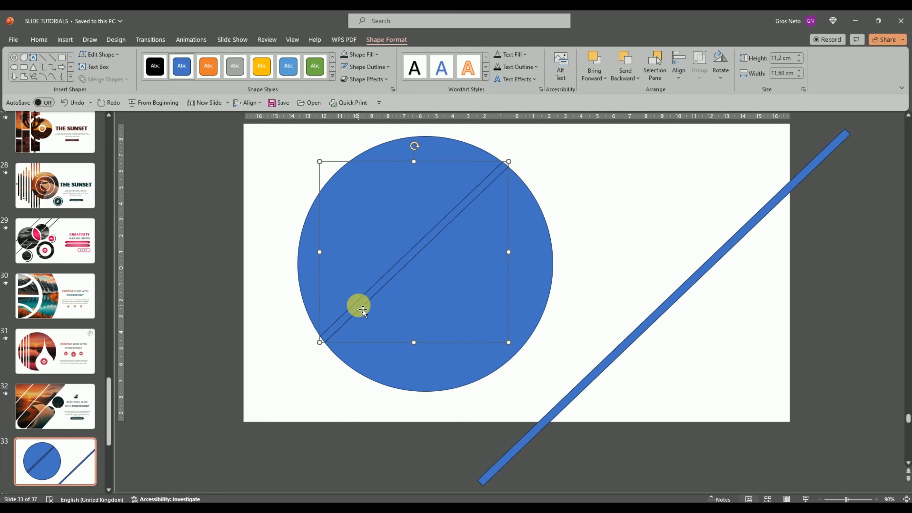
key("Delete")
Offset the two circle halves along the diagonal, the left one down-left and the right one up-right, keeping a narrow gap
left_click_drag(373, 271, 327, 303)
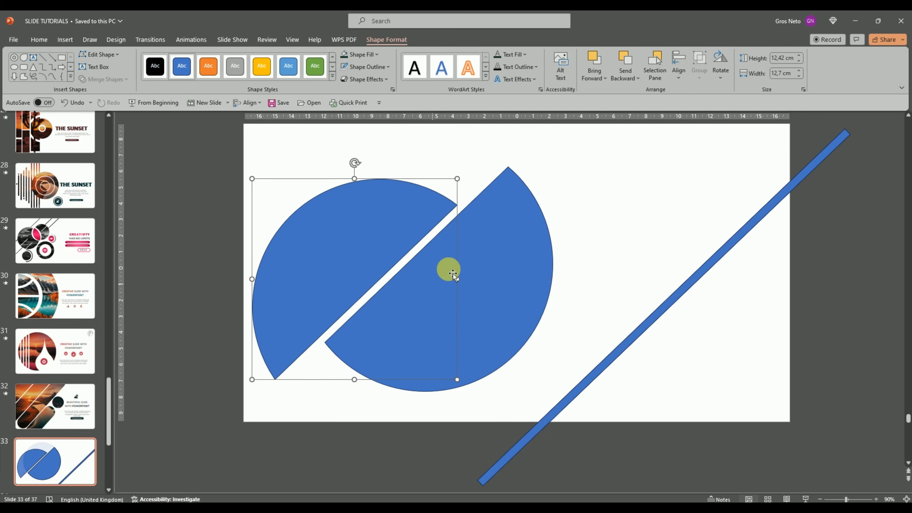
left_click_drag(474, 254, 504, 229)
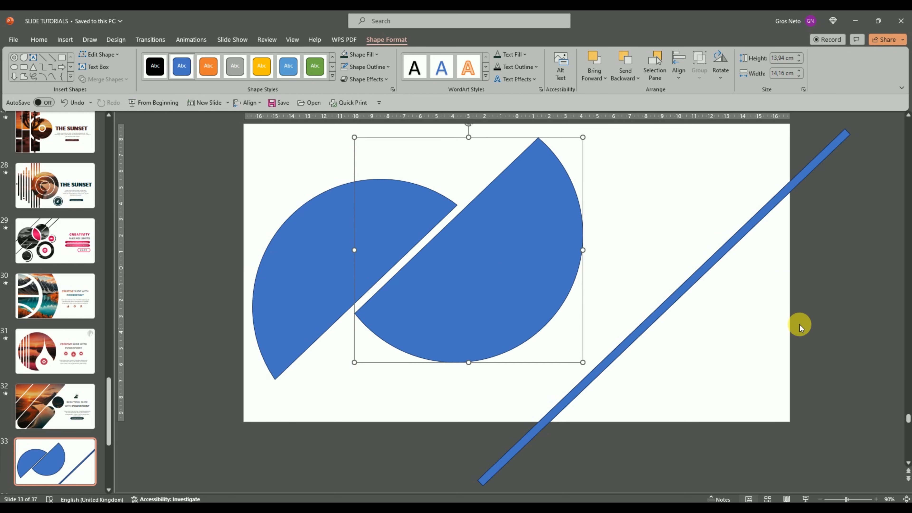
left_click_drag(554, 248, 556, 250)
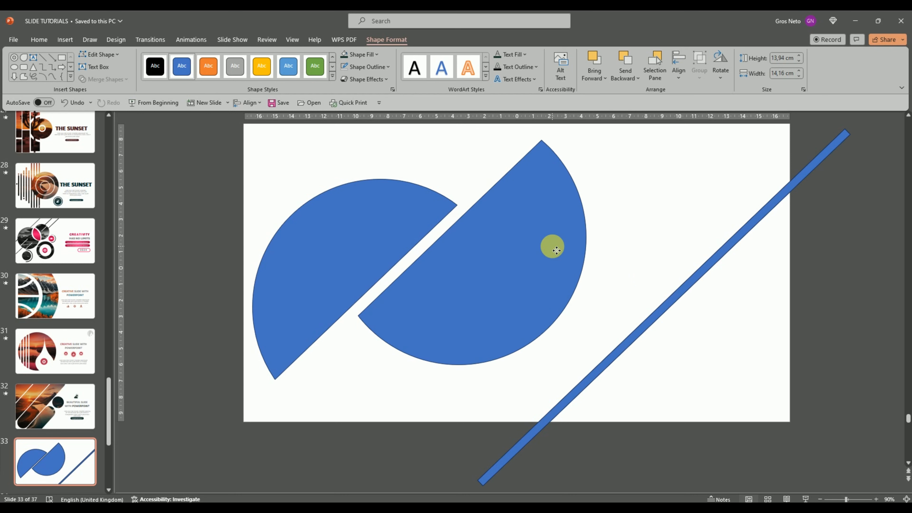
left_click(679, 215)
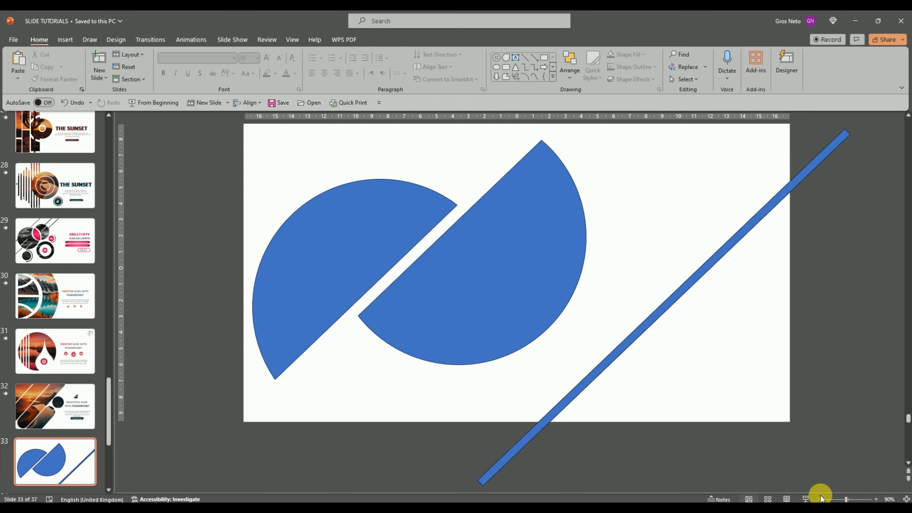
Draw a circle about 3.7 cm in diameter and centre it over the gap between the two halves
left_click(820, 498)
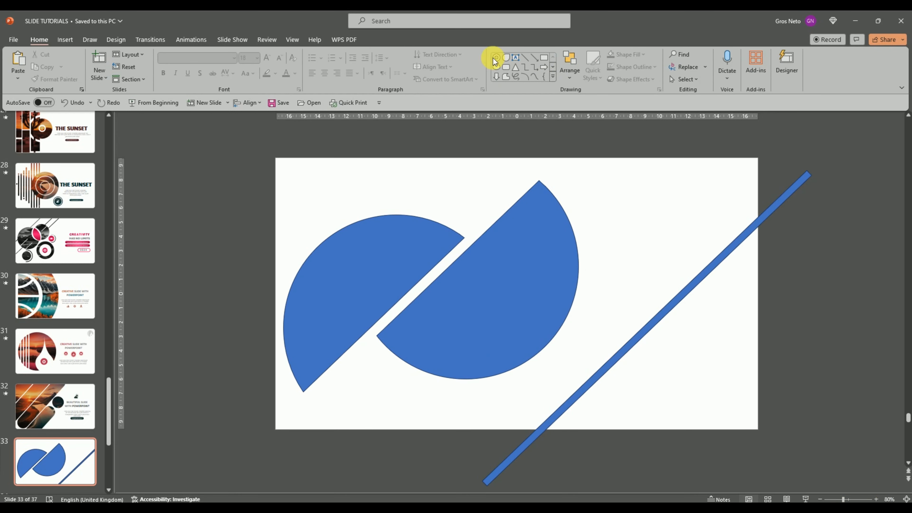
left_click(496, 70)
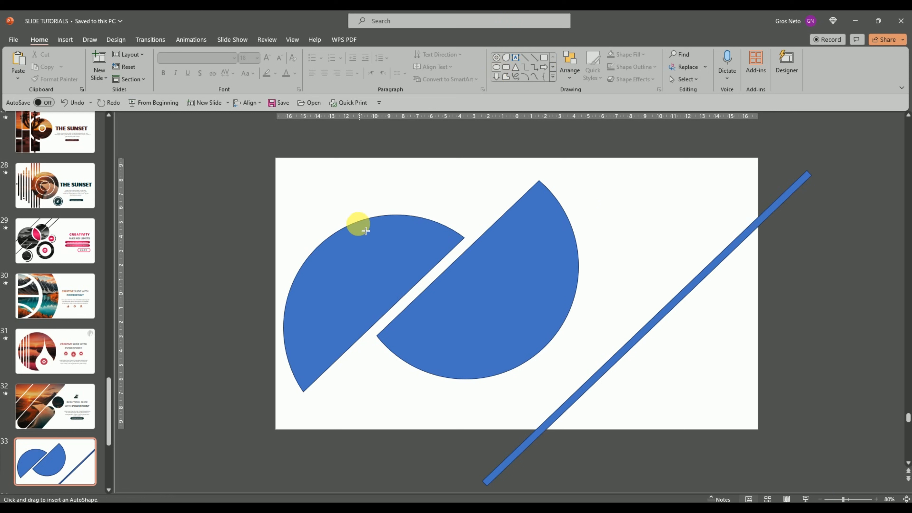
mouse_move(338, 224)
left_mouse_down()
mouse_move(392, 277)
mouse_move(450, 269)
mouse_move(449, 277)
left_mouse_up()
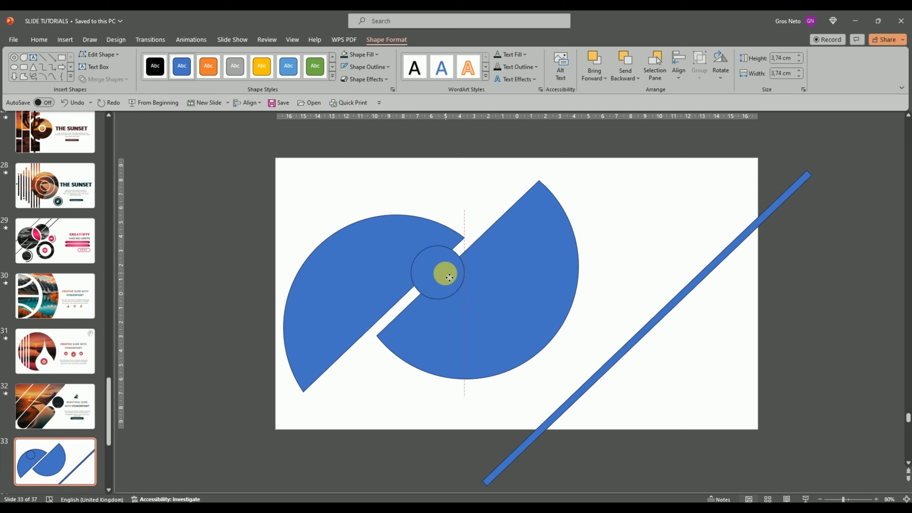
left_click_drag(449, 277, 447, 276)
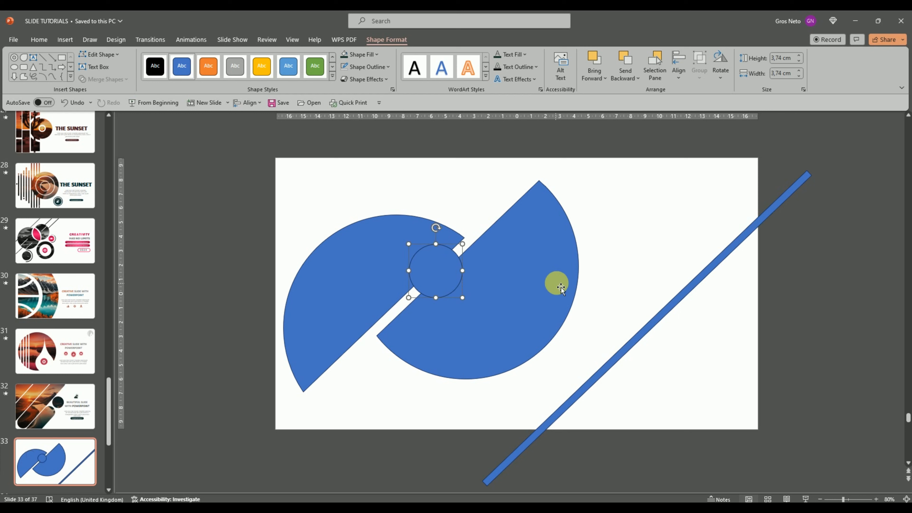
Duplicate the small circle and place the copy on the empty upper-right area of the slide
right_click(445, 265)
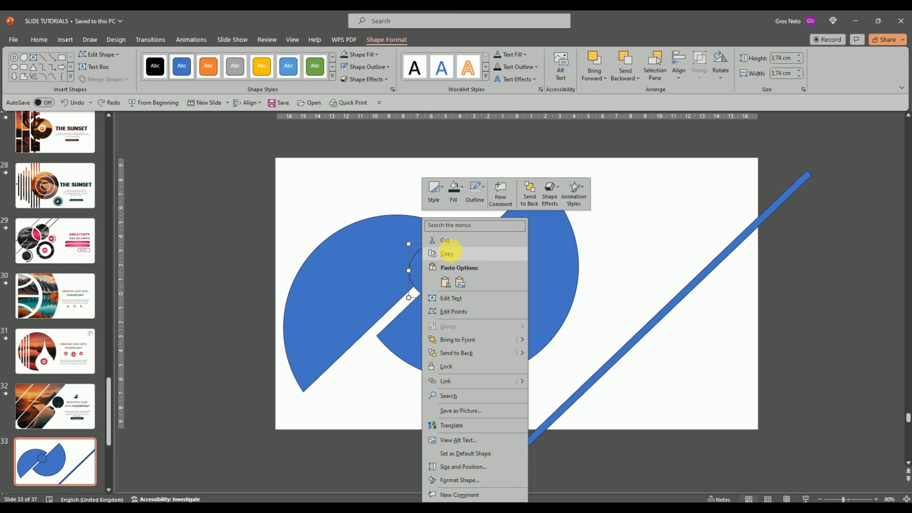
left_click(448, 253)
right_click(652, 222)
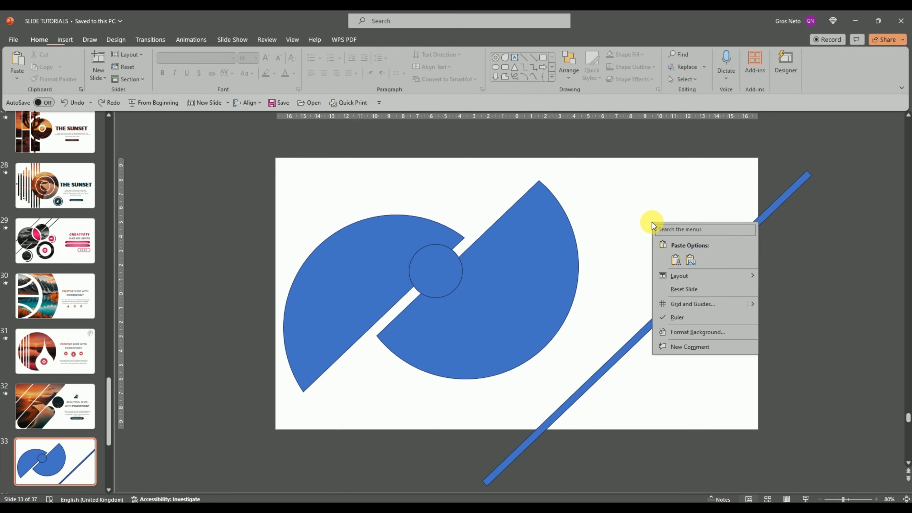
left_click(676, 264)
left_click_drag(447, 277, 674, 229)
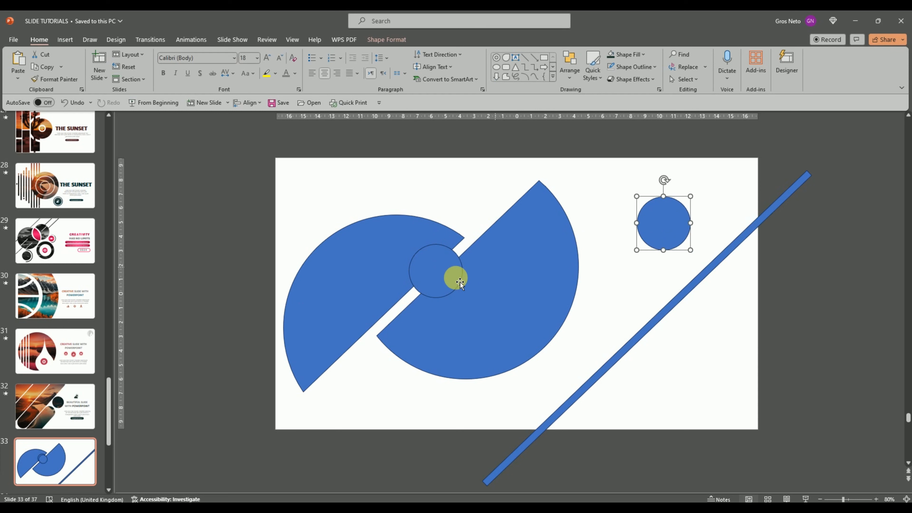
Fragment the two circle halves with the small circle overlapping them
left_click(487, 275)
left_click(366, 264, "shift")
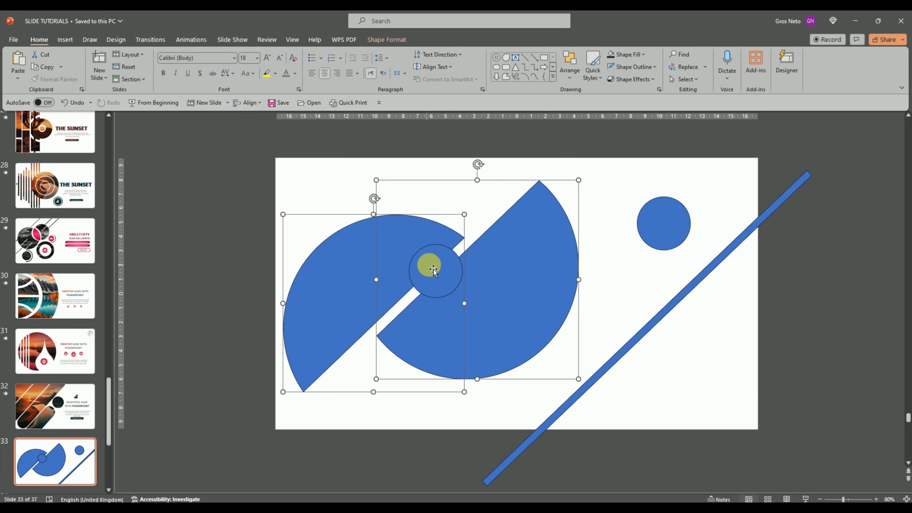
left_click(446, 274, "shift")
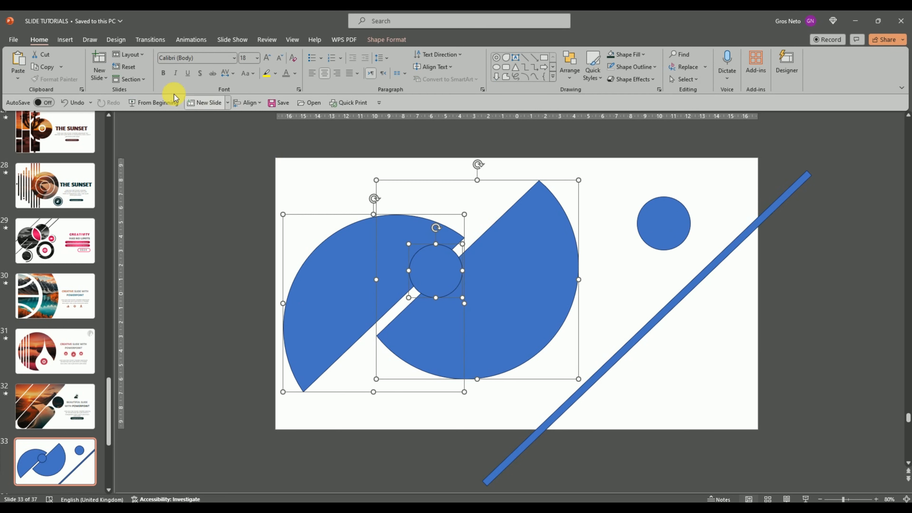
left_click(395, 39)
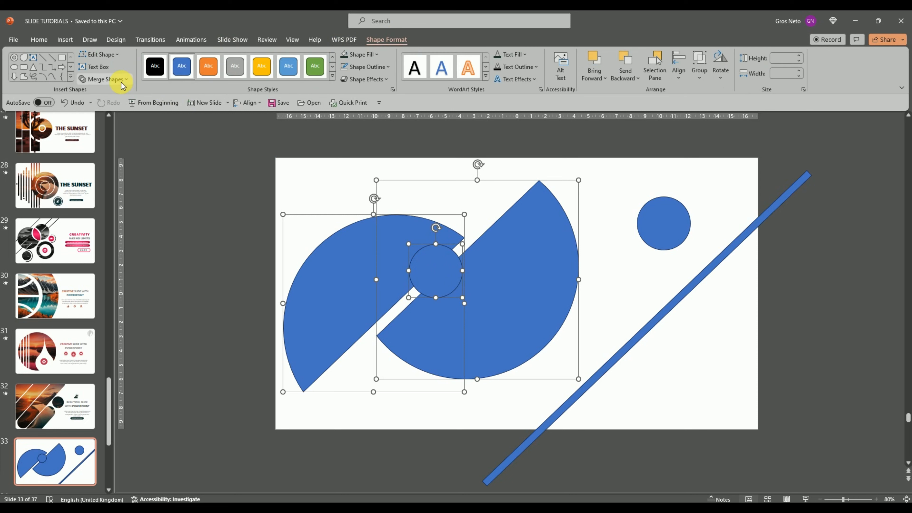
left_click(108, 79)
left_click(97, 119)
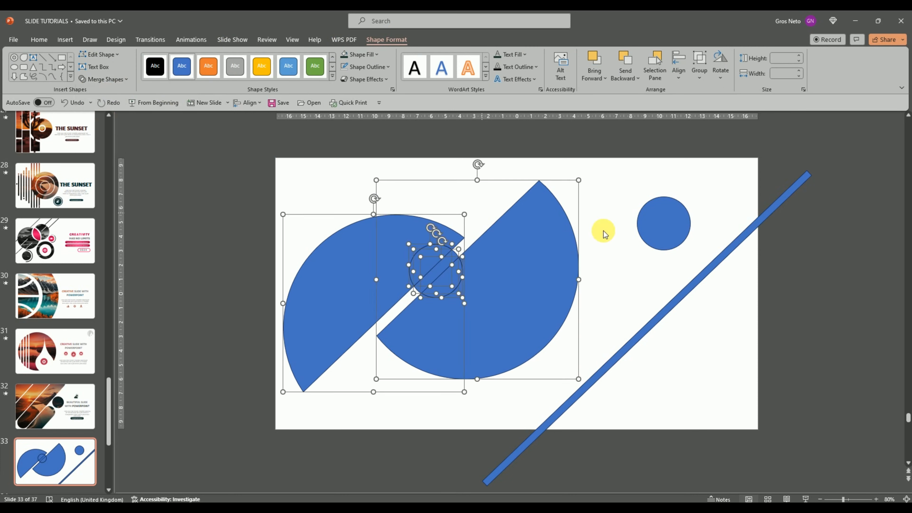
Delete the small circle's fragments to leave a round cut-out between the two halves
left_click(441, 255)
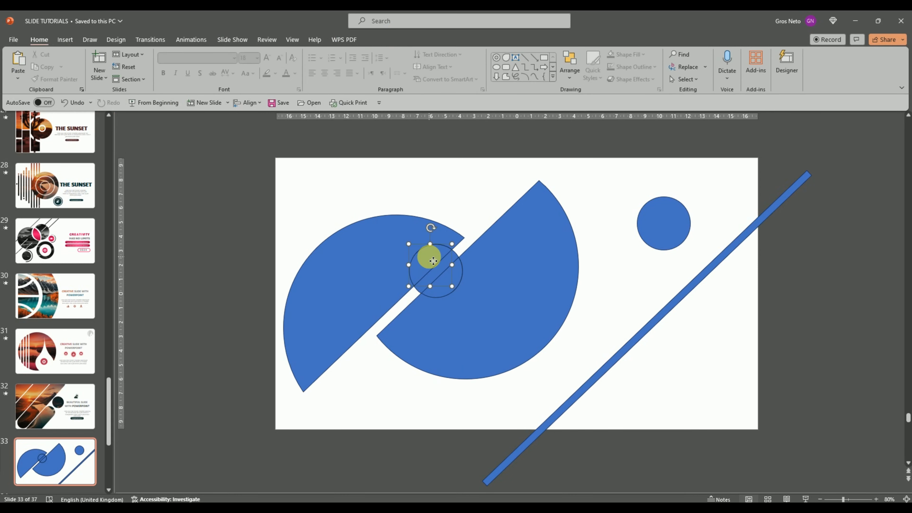
key("Delete")
left_click(442, 272)
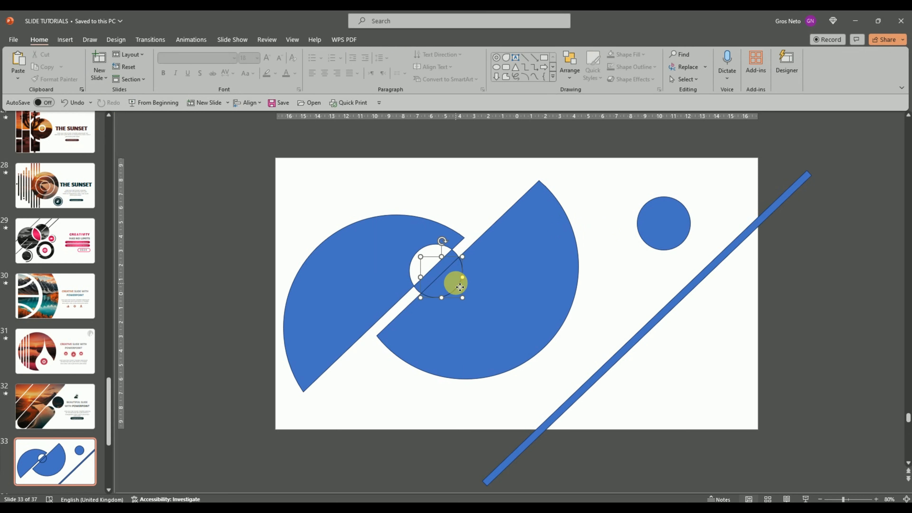
left_click(442, 272)
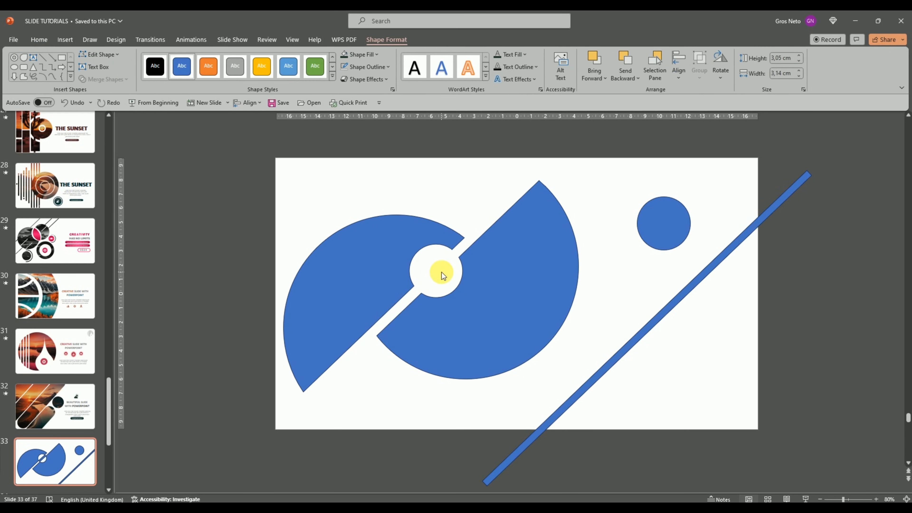
key("Delete")
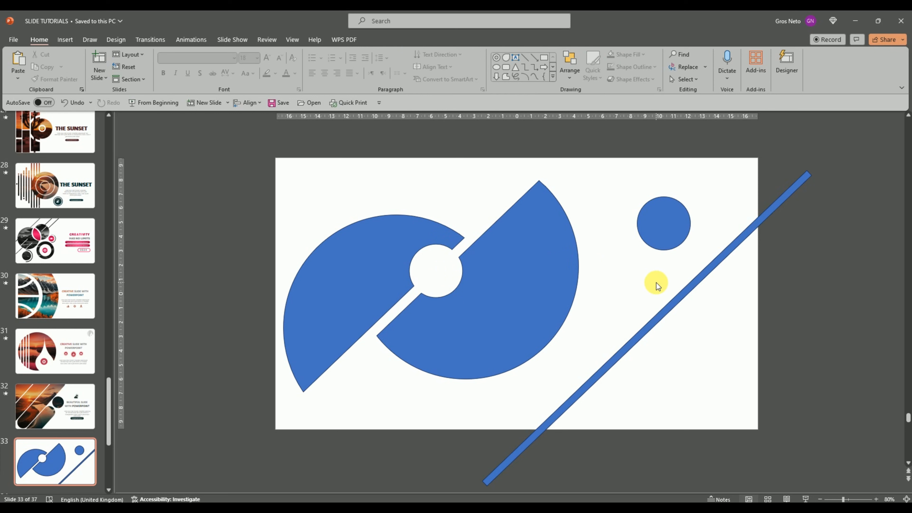
Move the spare diagonal bar from the right side of the slide across the left circle half
left_click(669, 319)
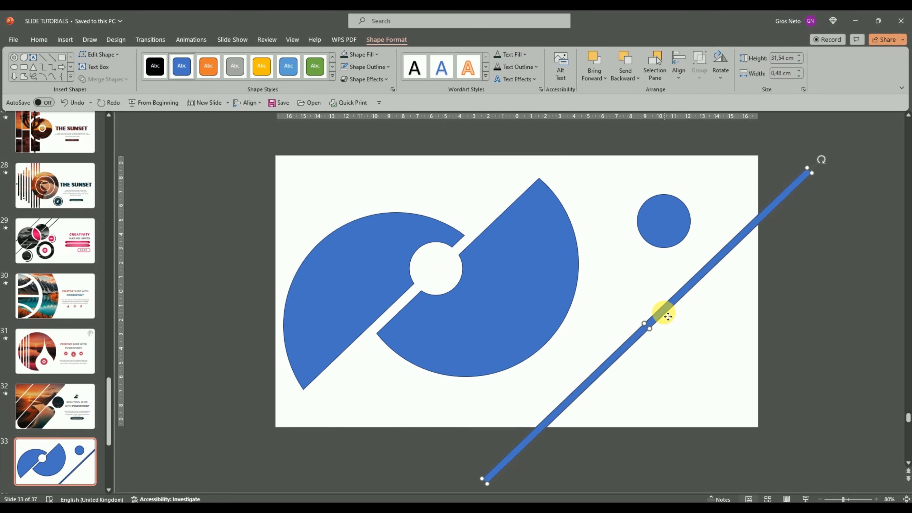
left_click_drag(668, 317, 417, 236)
scroll(413, 236, "up", 1)
Copy the diagonal bar and paste two parallel copies, spaced in a row to its upper left across the left half
right_click(452, 241)
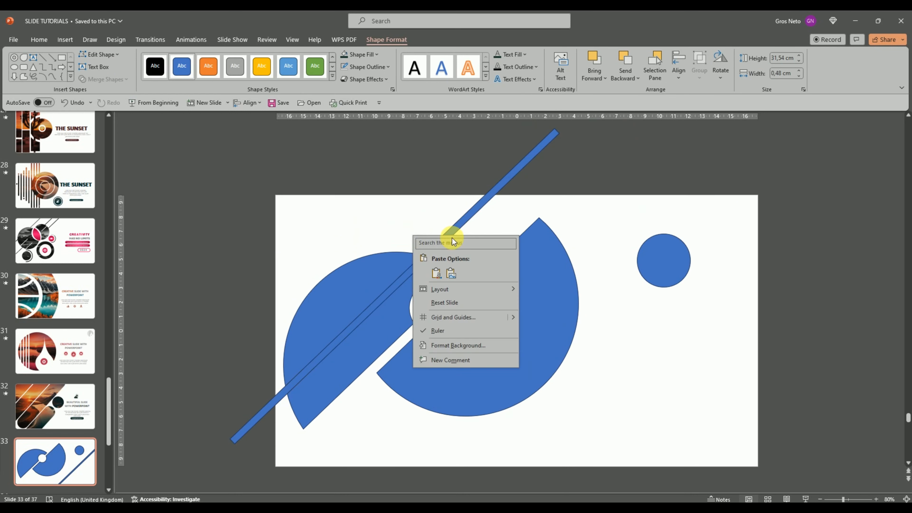
scroll(465, 219, "up", 1)
right_click(465, 219)
left_click(489, 254)
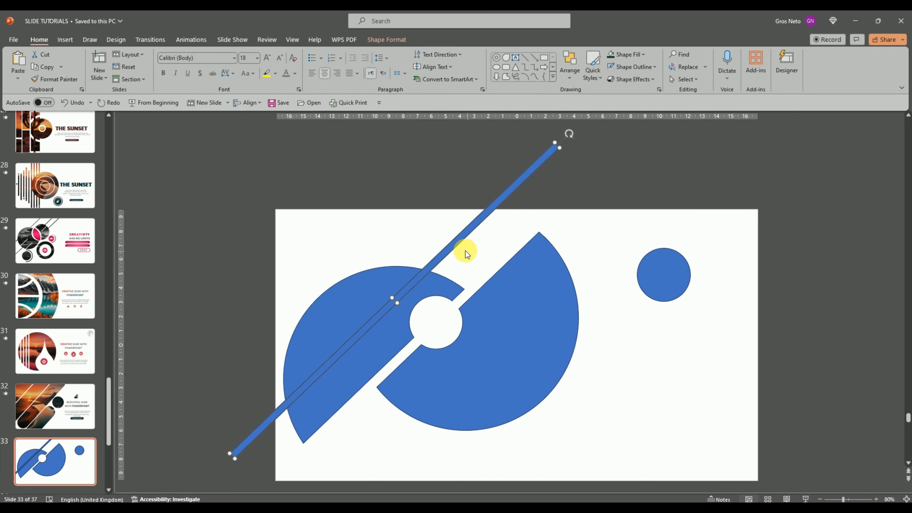
scroll(418, 239, "down", 1)
right_click(420, 240)
left_click(442, 277)
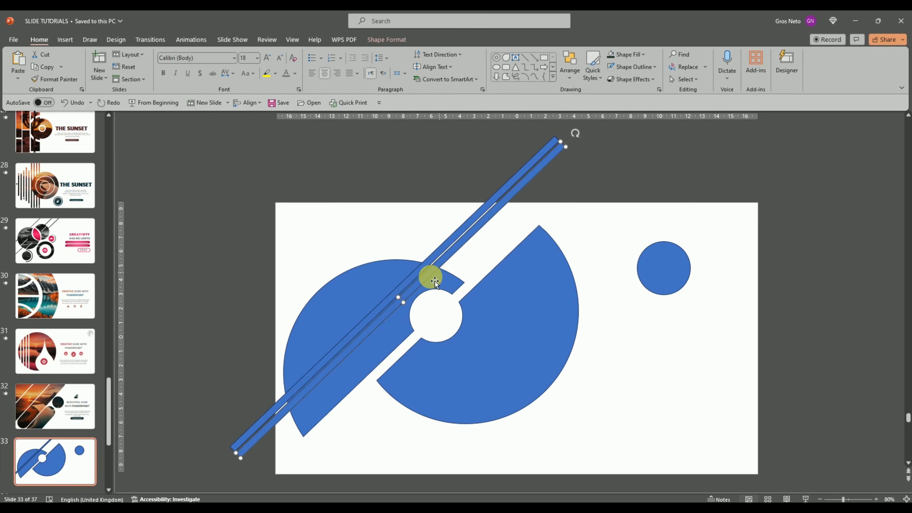
left_click_drag(416, 282, 398, 268)
scroll(398, 268, "up", 1)
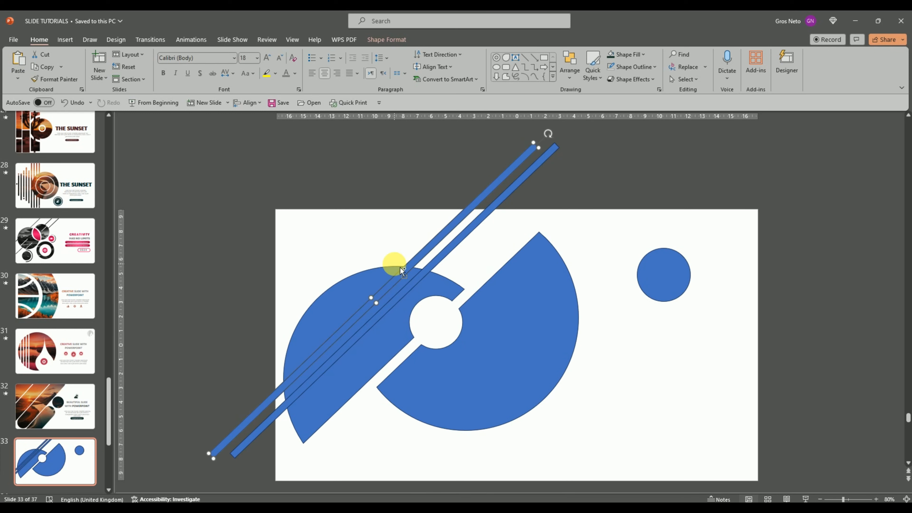
key("ctrl+z")
left_click_drag(415, 278, 392, 261)
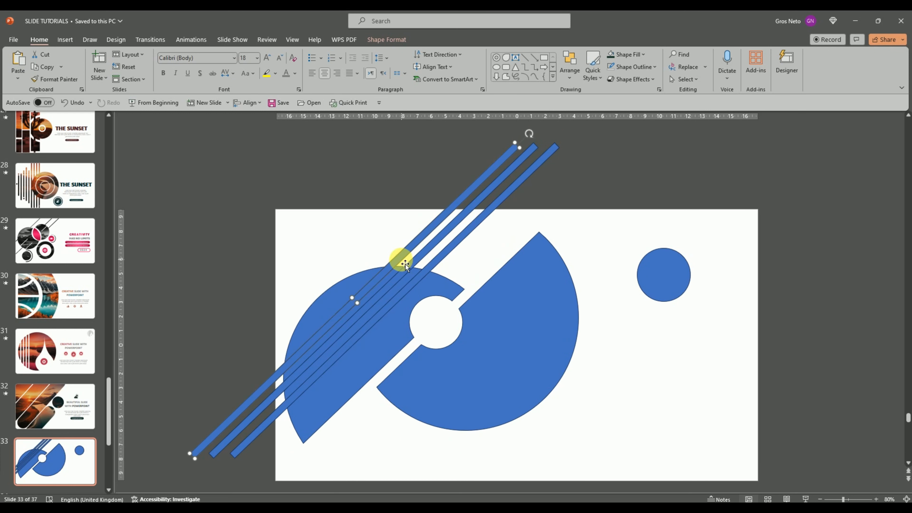
Add a fourth parallel bar at the upper-left side of the row and subtract all four bars from the left circle half
left_click_drag(405, 260, 397, 259)
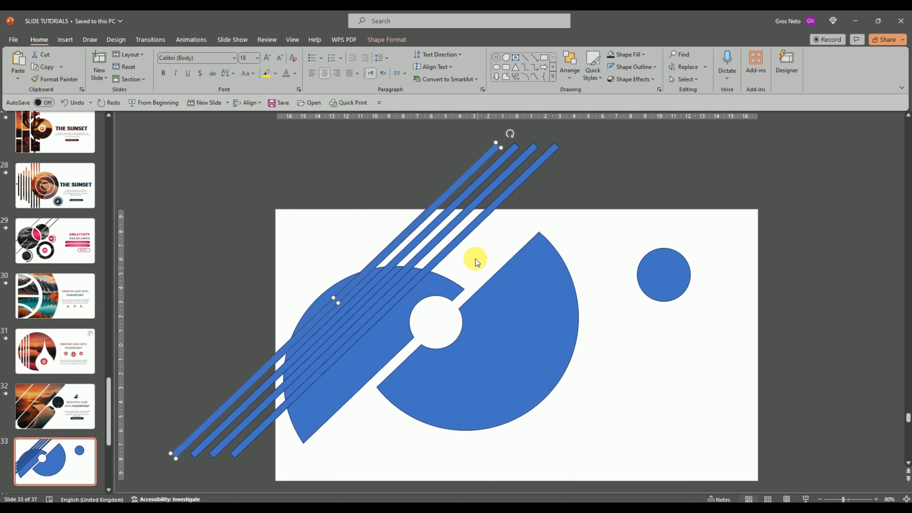
left_click(466, 260)
left_click(395, 332)
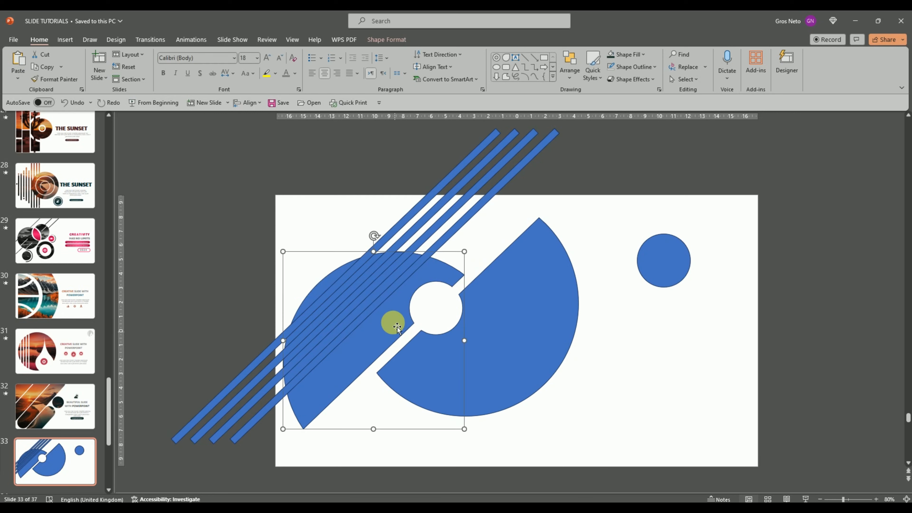
left_click(462, 220, "shift")
left_click(454, 214, "shift")
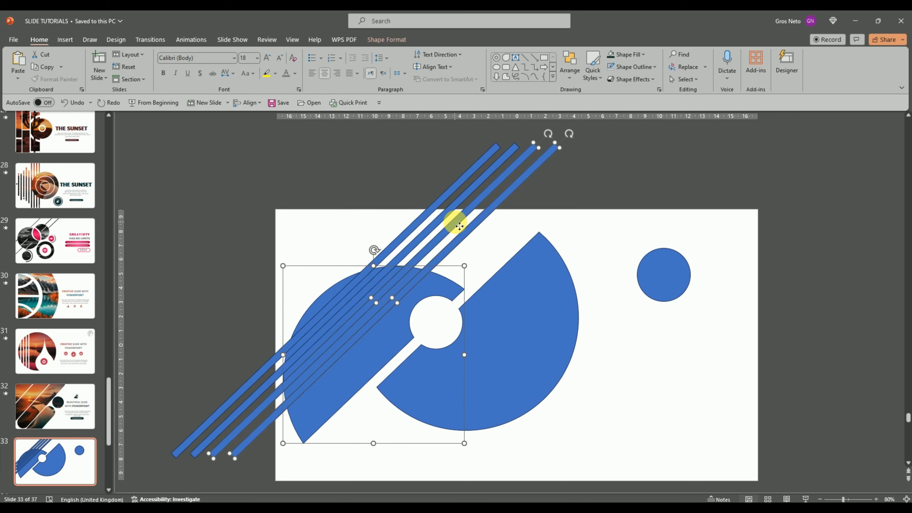
left_click(445, 215, "shift")
left_click(437, 207, "shift")
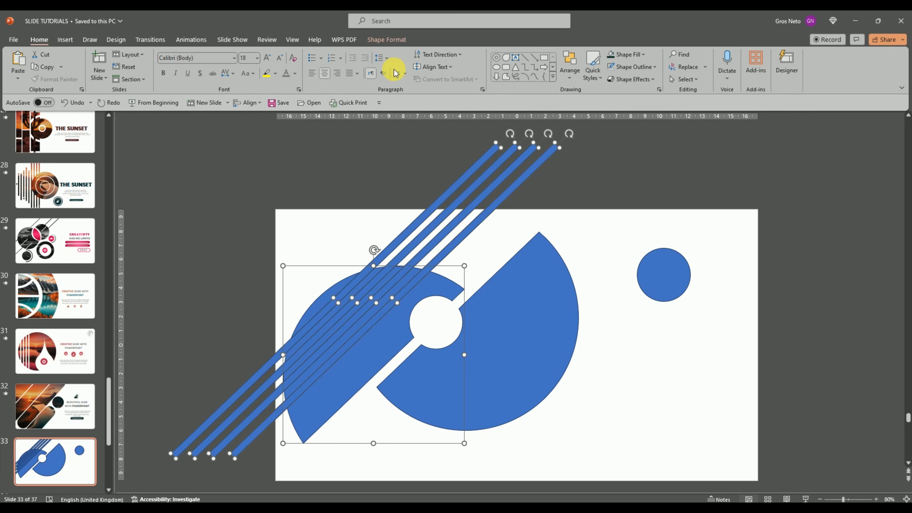
left_click(386, 40)
left_click(88, 79)
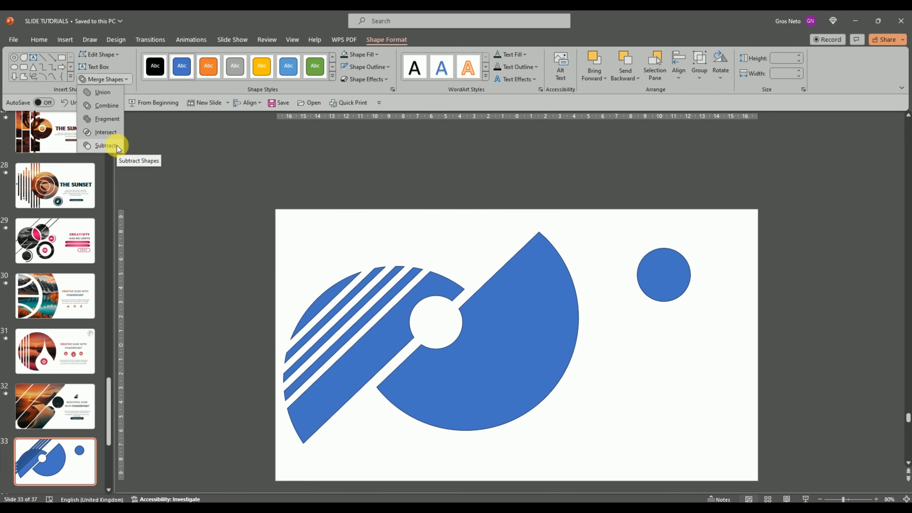
left_click(116, 146)
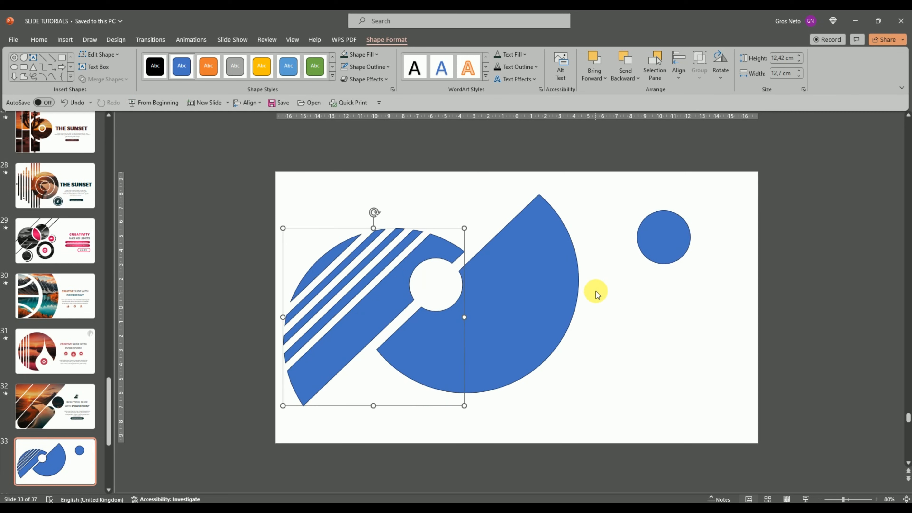
left_click(613, 291)
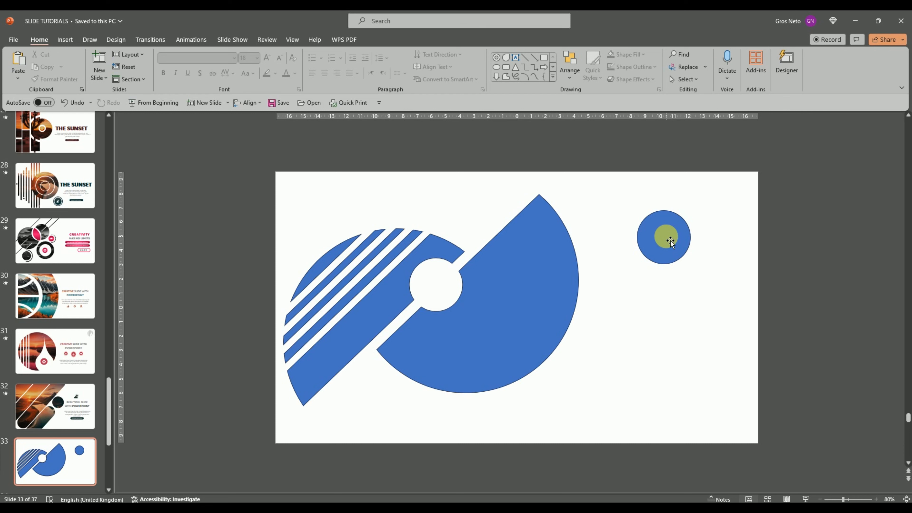
Paste another diagonal bar and place it lengthwise in the gap between the two circle halves
right_click(630, 308)
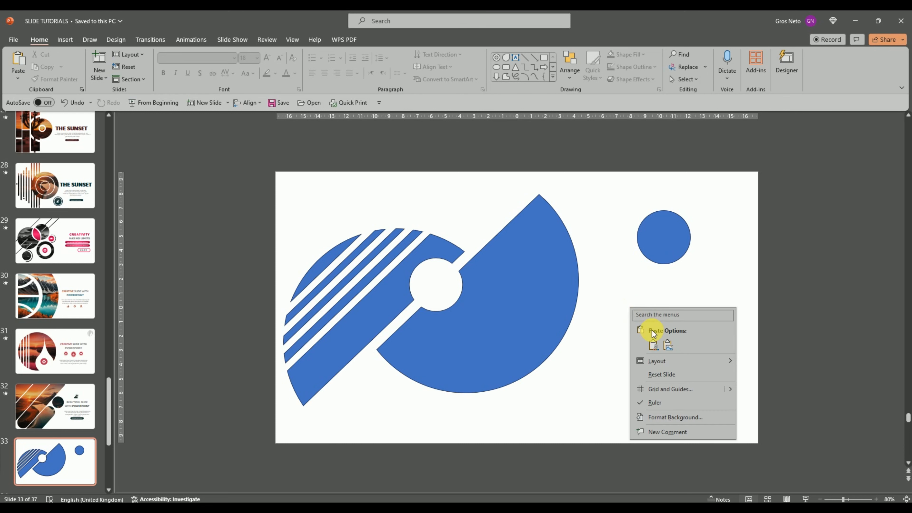
left_click(643, 341)
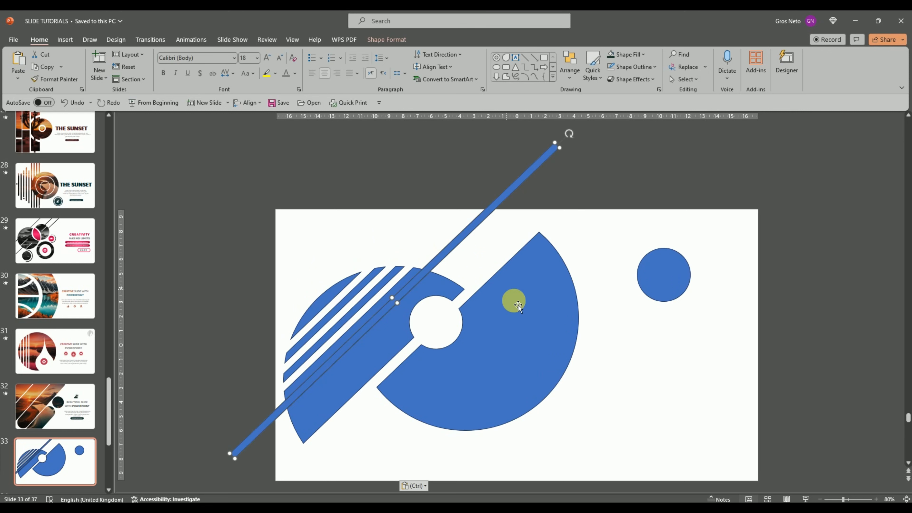
left_click_drag(495, 330, 509, 329)
key("ctrl+z")
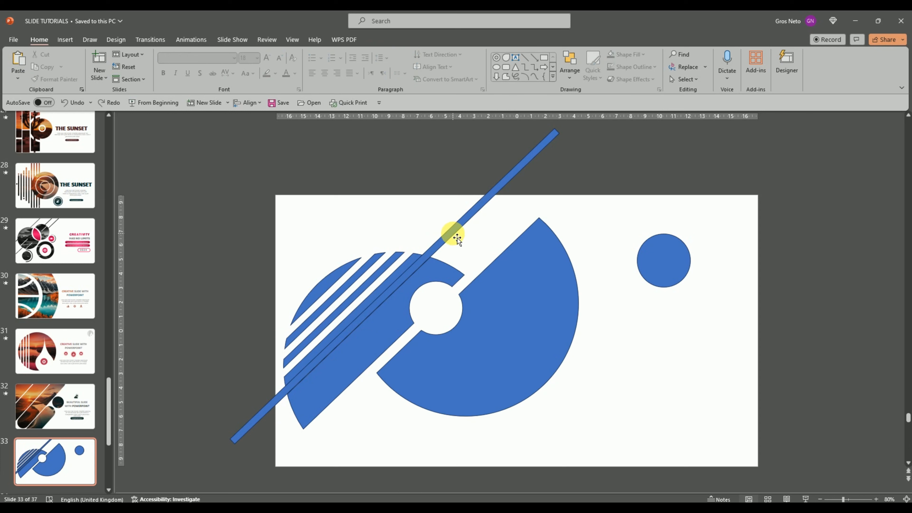
left_click_drag(457, 239, 488, 271)
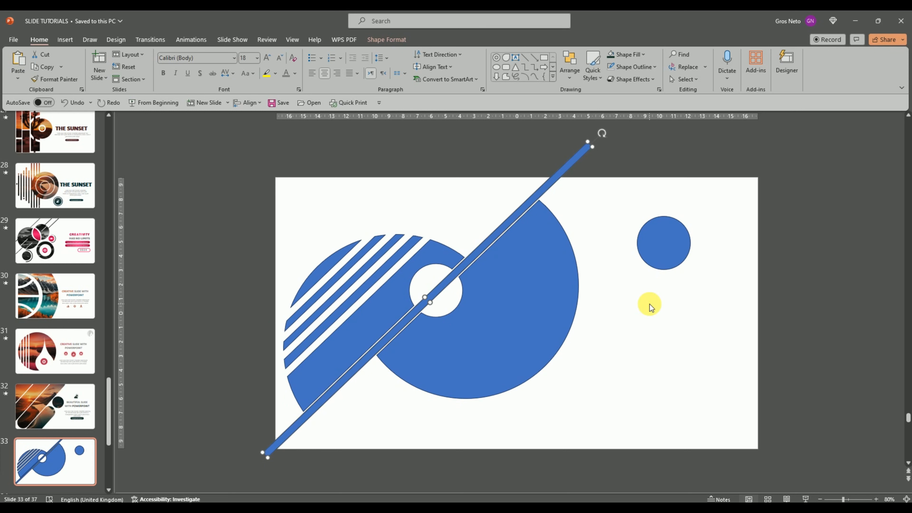
left_click(631, 313)
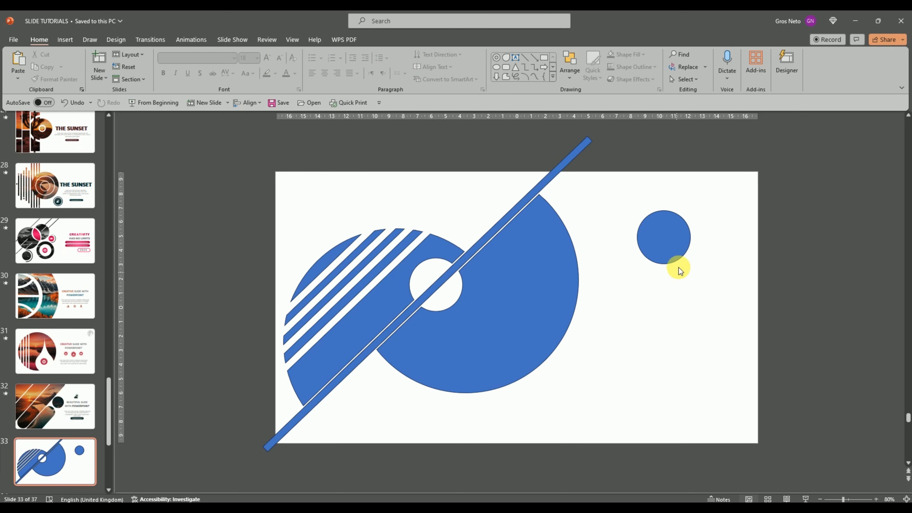
Copy the small circle and move the original exactly over the round cut-out between the halves
left_click(672, 252)
right_click(670, 252)
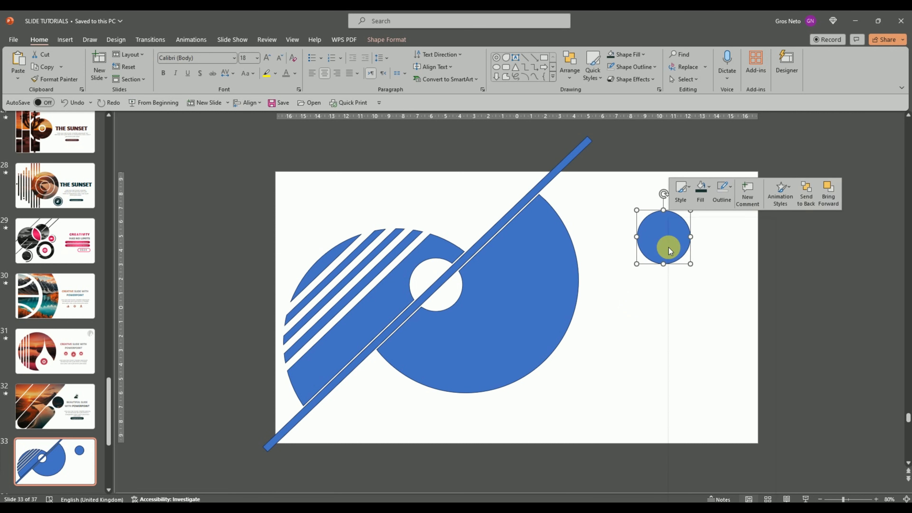
left_click(690, 254)
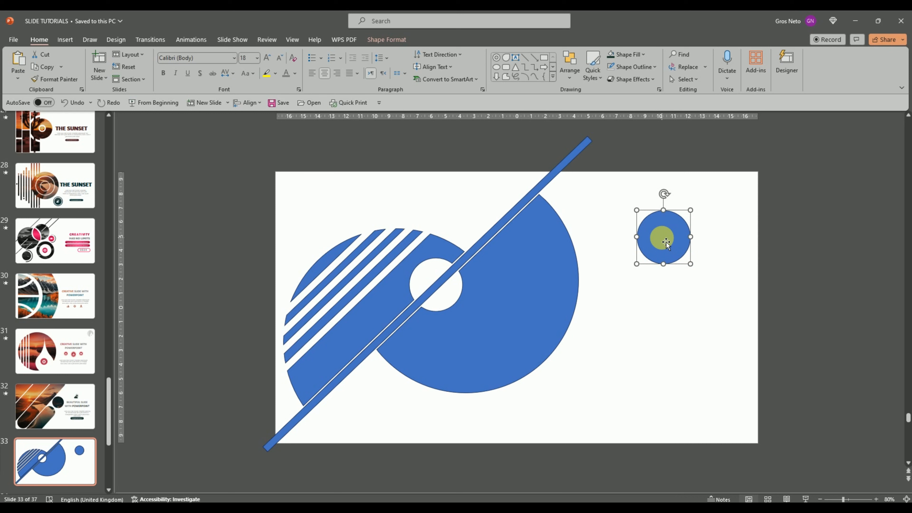
left_click_drag(666, 243, 435, 289)
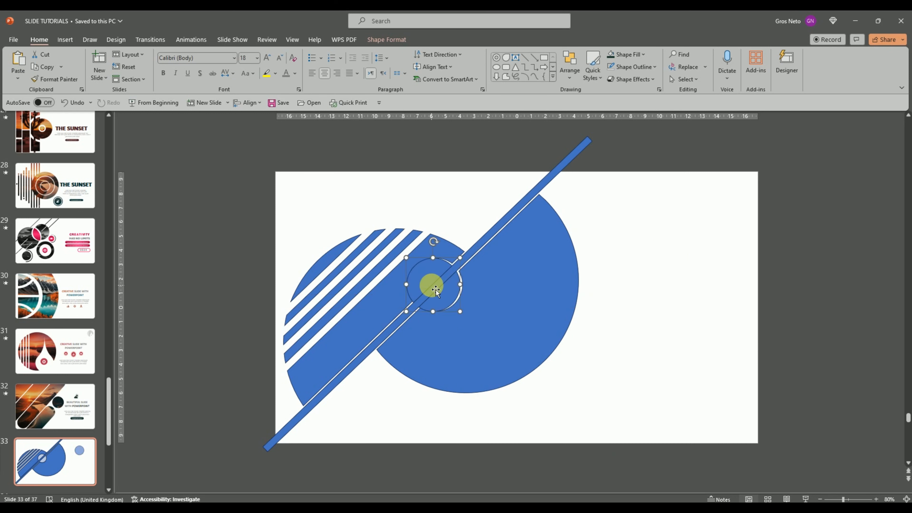
key("Right")
key("Right")
key("Right")
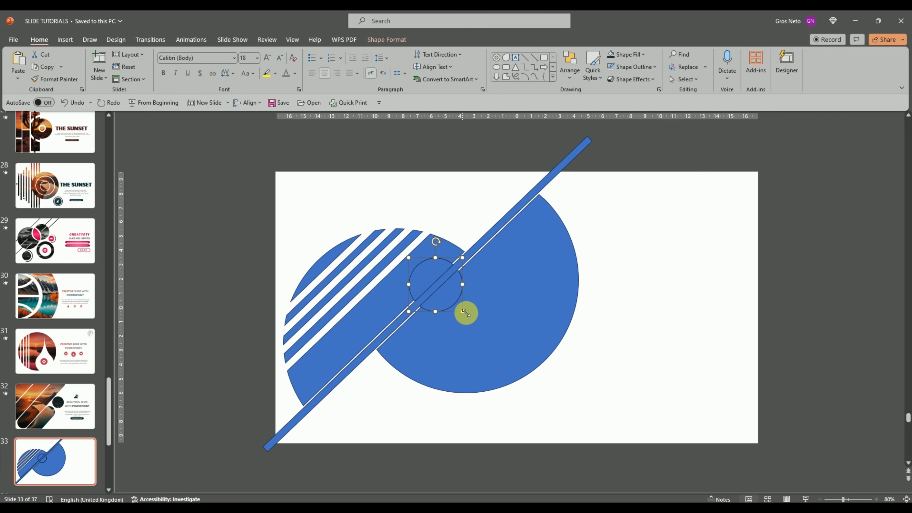
Subtract the small circle from the diagonal bar running through the gap
left_click(482, 249)
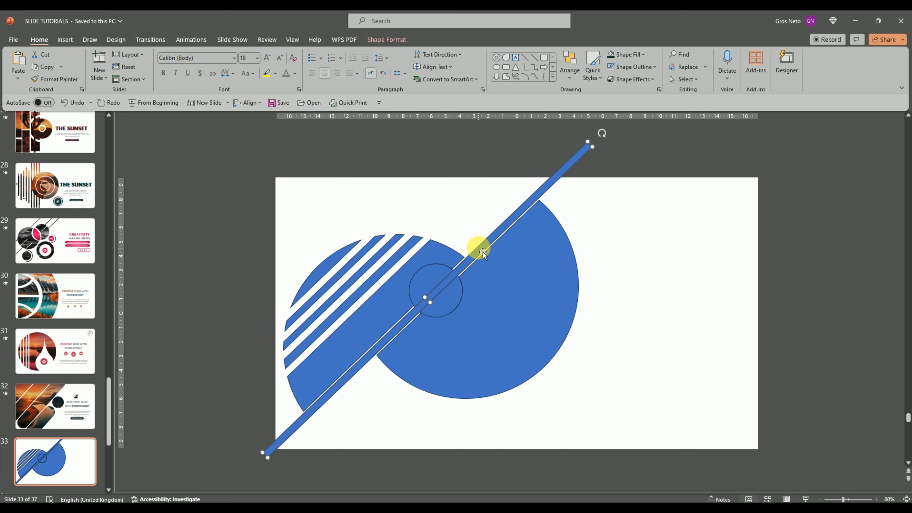
left_click(438, 288, "shift")
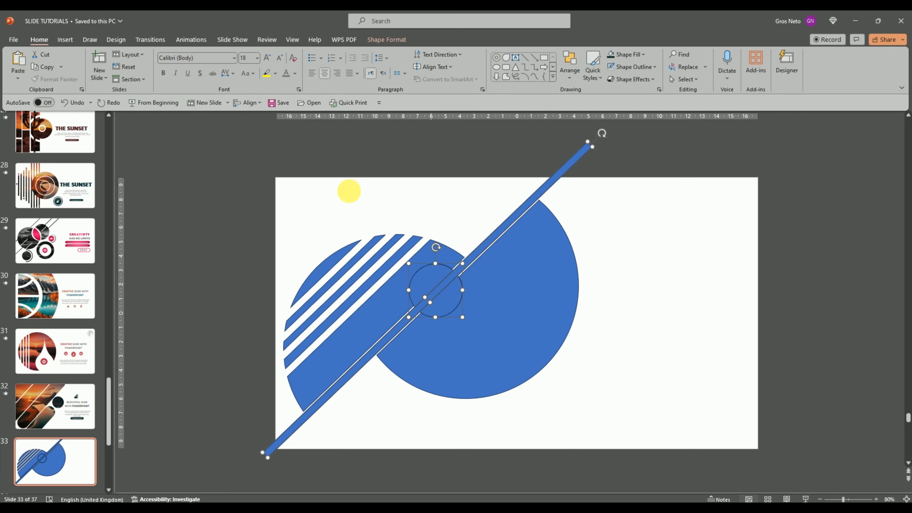
left_click(373, 39)
left_click(119, 79)
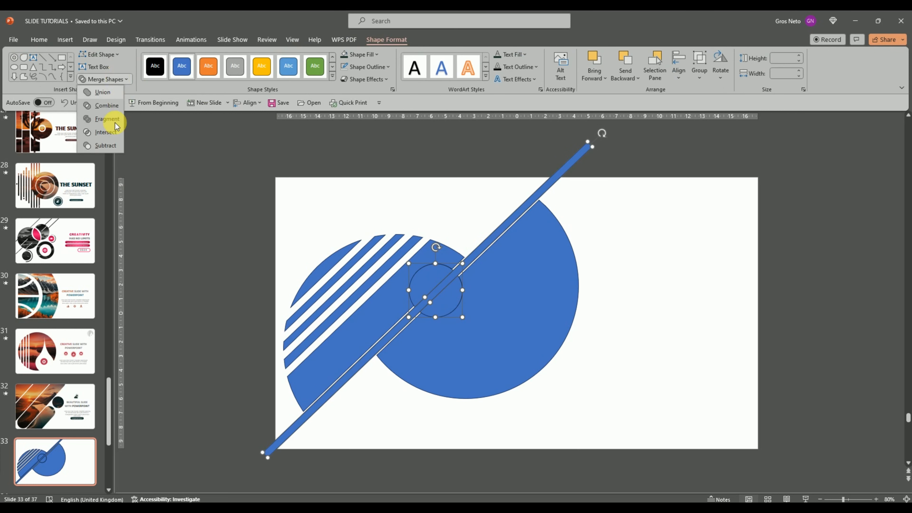
left_click(109, 145)
scroll(621, 304, "down", 1)
left_click(622, 305)
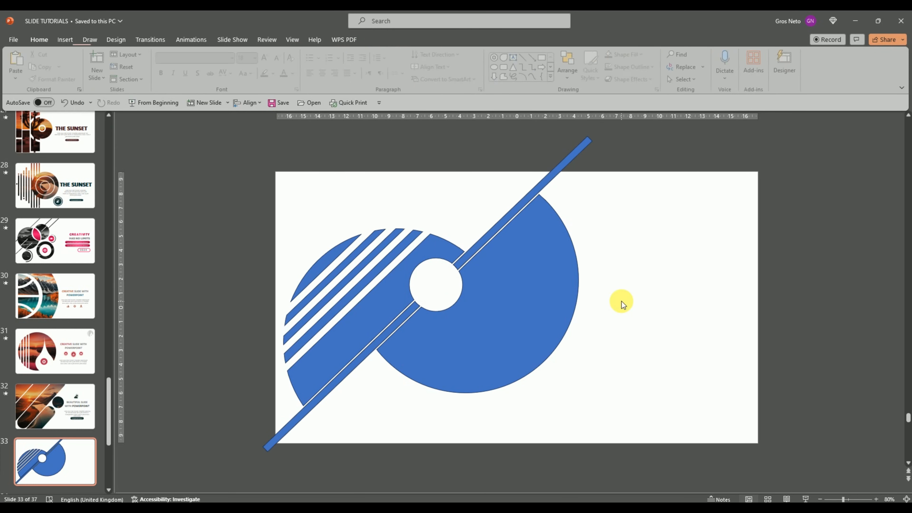
Paste the small circle again, centre it in the round cut-out and shrink it evenly to leave a white ring around it
right_click(650, 265)
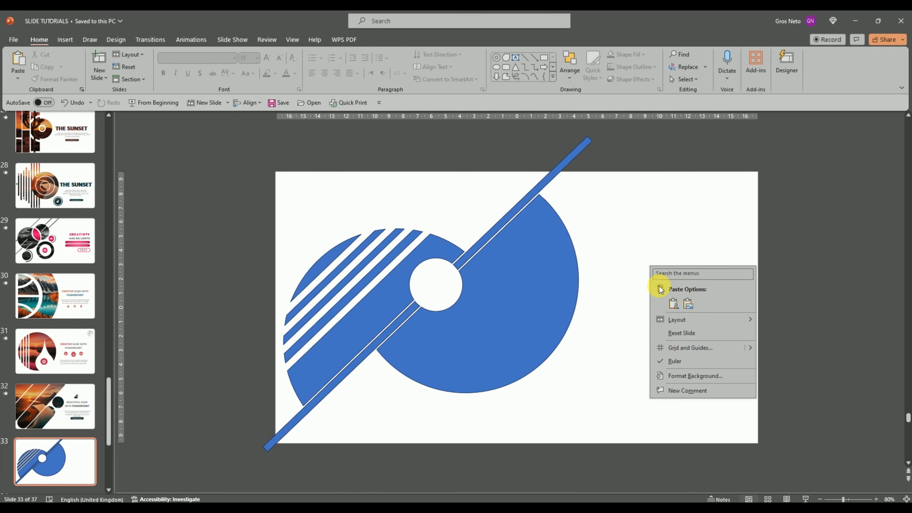
left_click(643, 302)
left_click_drag(664, 244, 436, 291)
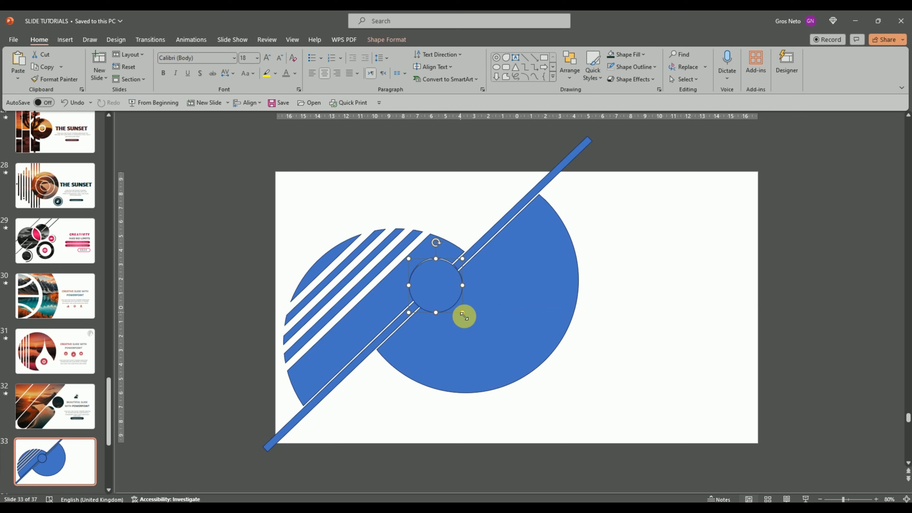
left_click_drag(463, 313, 450, 300)
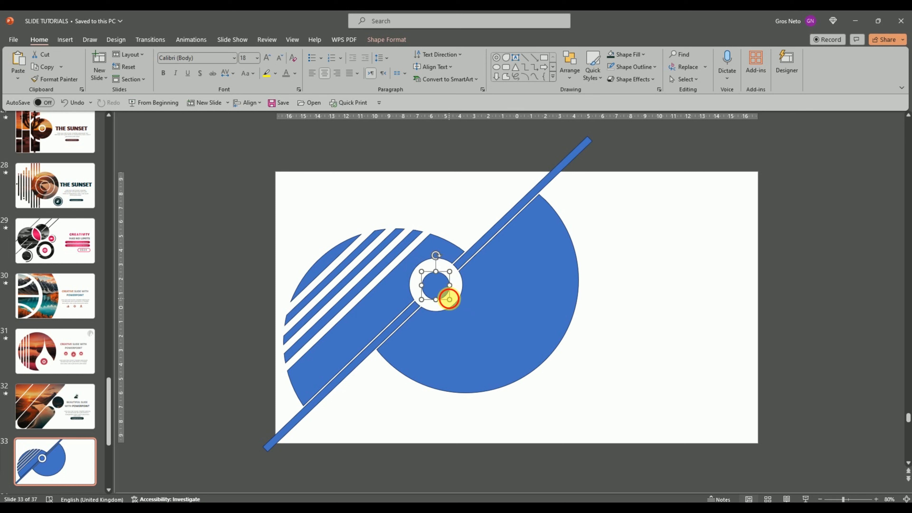
left_click_drag(456, 306, 459, 309)
left_click_drag(449, 299, 456, 307)
left_click(638, 271)
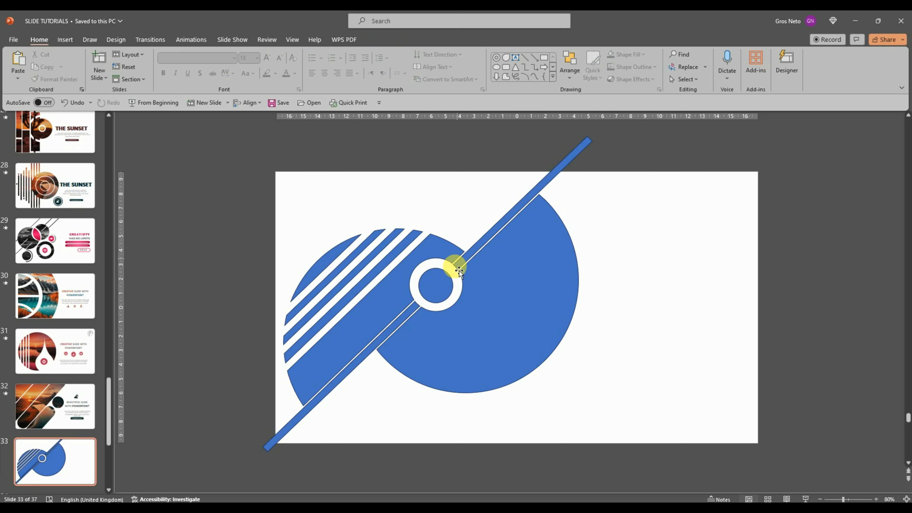
left_click(444, 286)
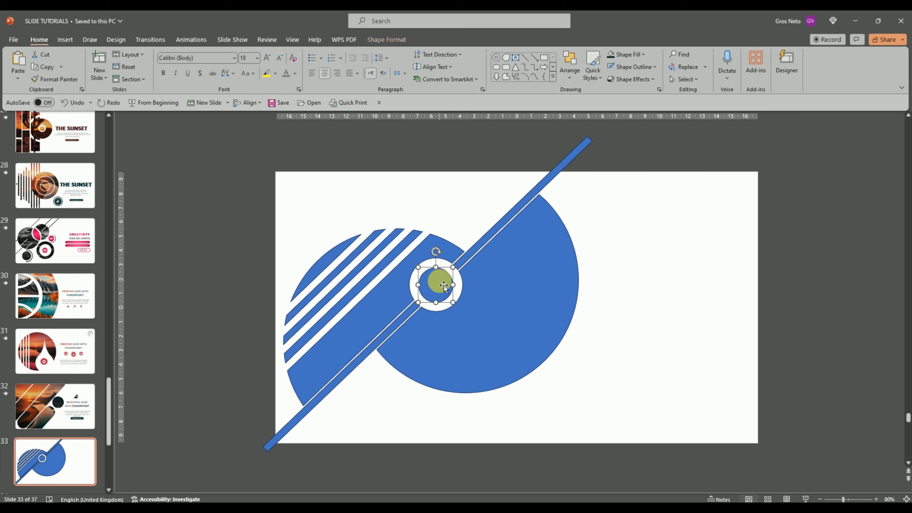
left_click(636, 282)
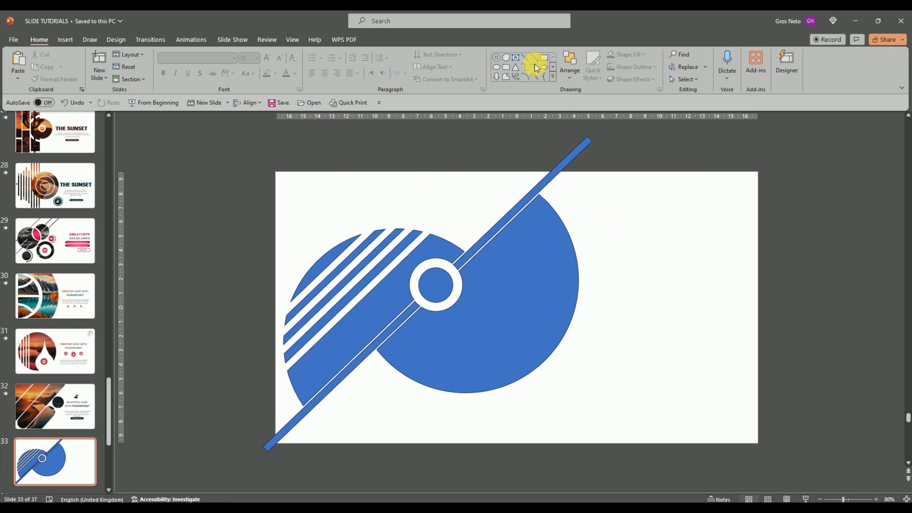
Draw a rectangle about 3.2 by 7.4 cm over the bar's upper end outside the slide and place a copy over its lower end
left_click(544, 57)
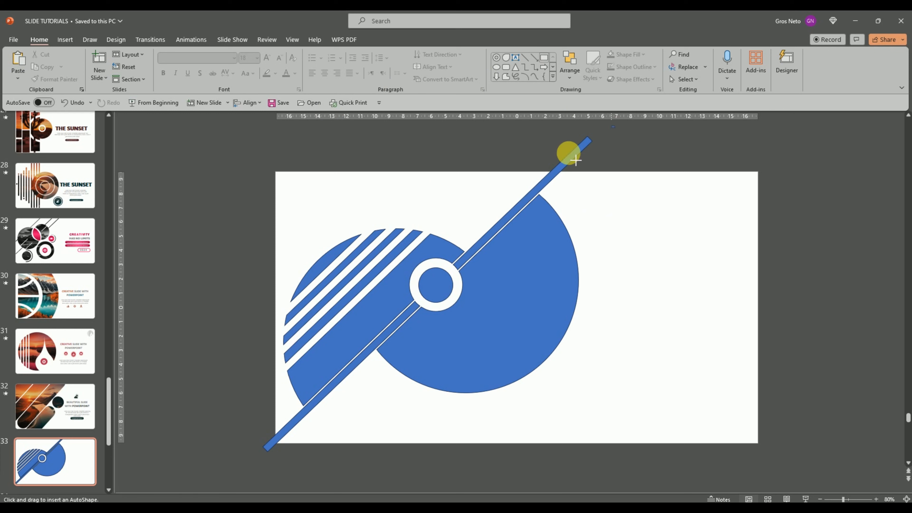
left_click_drag(576, 161, 223, 438)
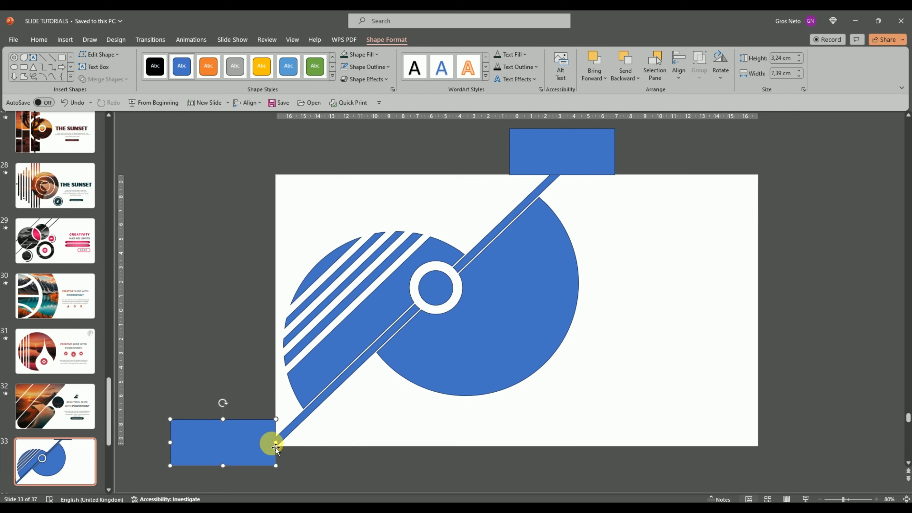
left_click_drag(275, 447, 274, 446)
key("Right")
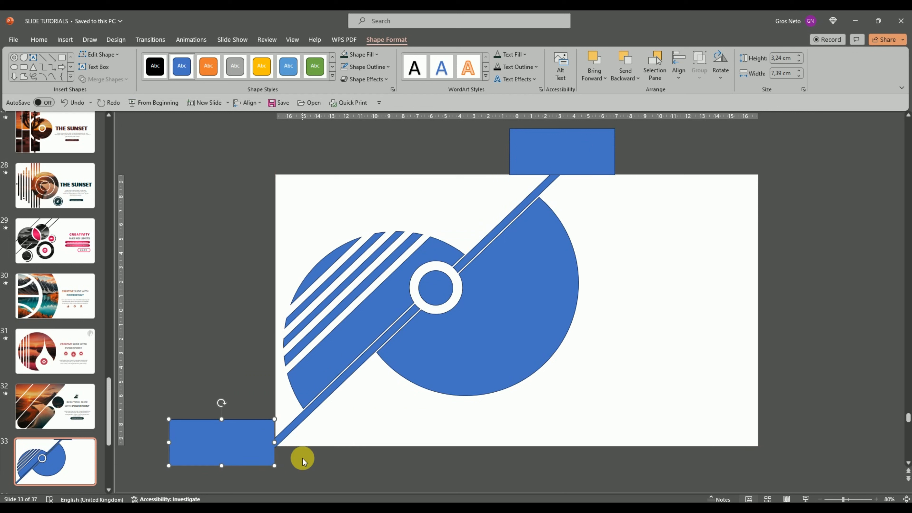
left_click(300, 465)
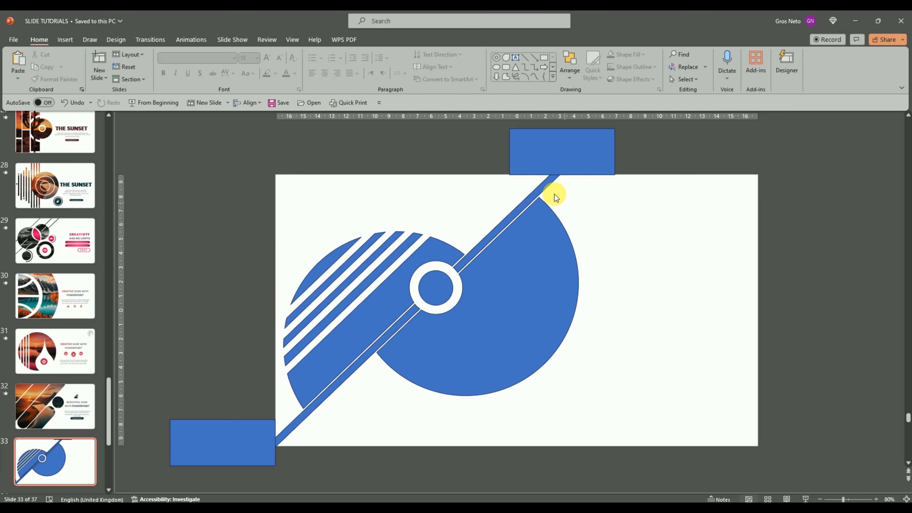
Merge both circle halves, the inner circle and the diagonal bar into one shape with Union
left_click(521, 239)
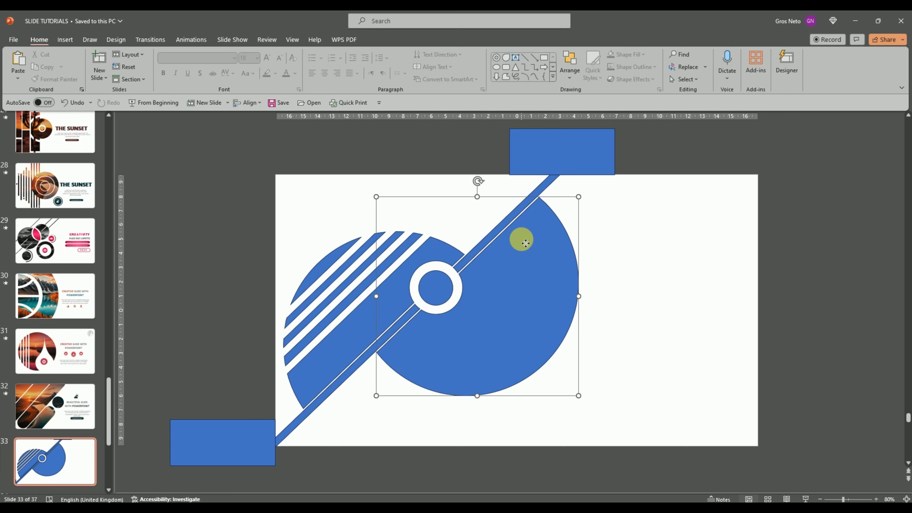
left_click(446, 263, "shift")
left_click(435, 289, "shift")
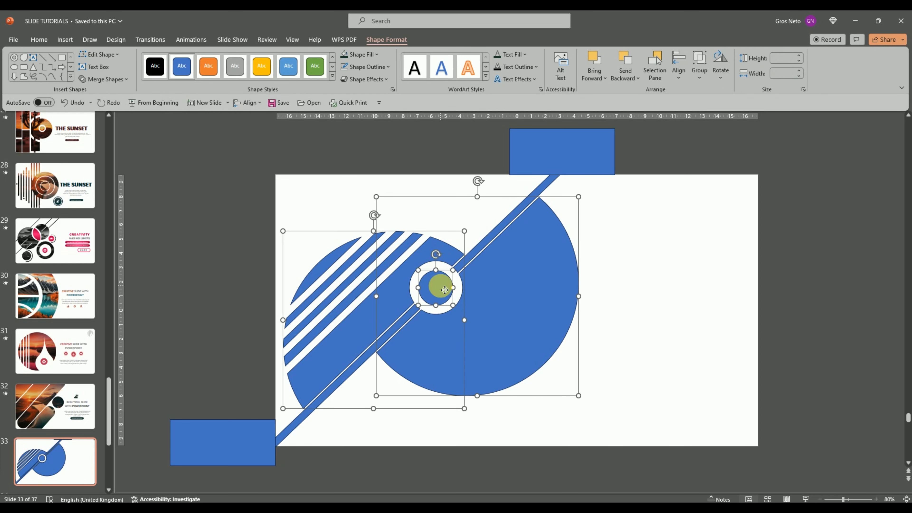
left_click(482, 244, "shift")
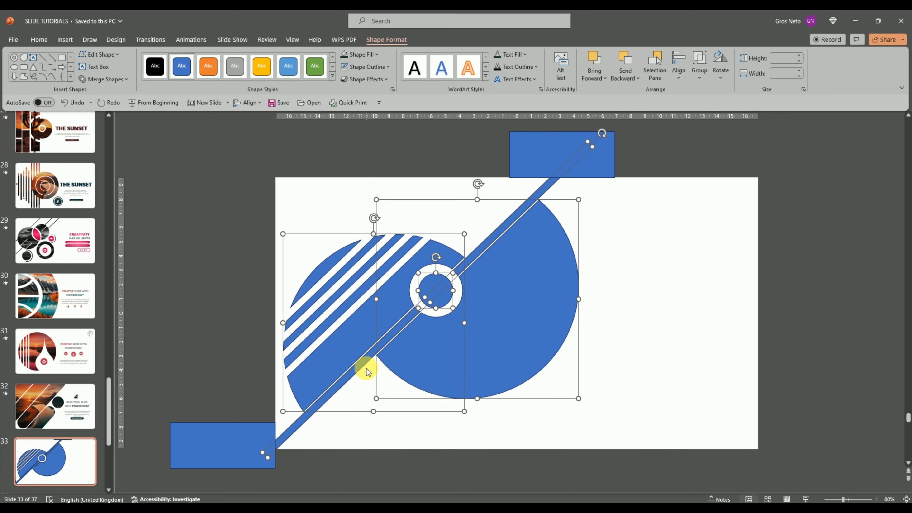
left_click(107, 79)
left_click(104, 92)
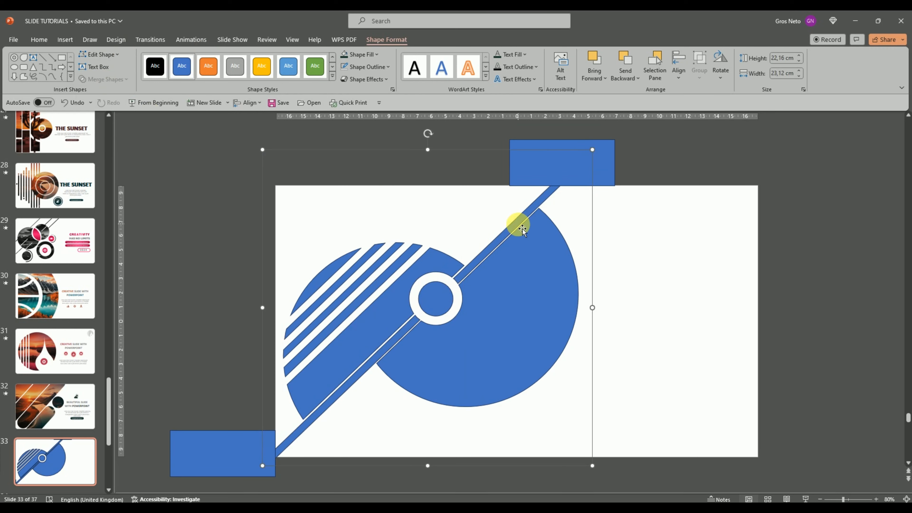
left_click(604, 173)
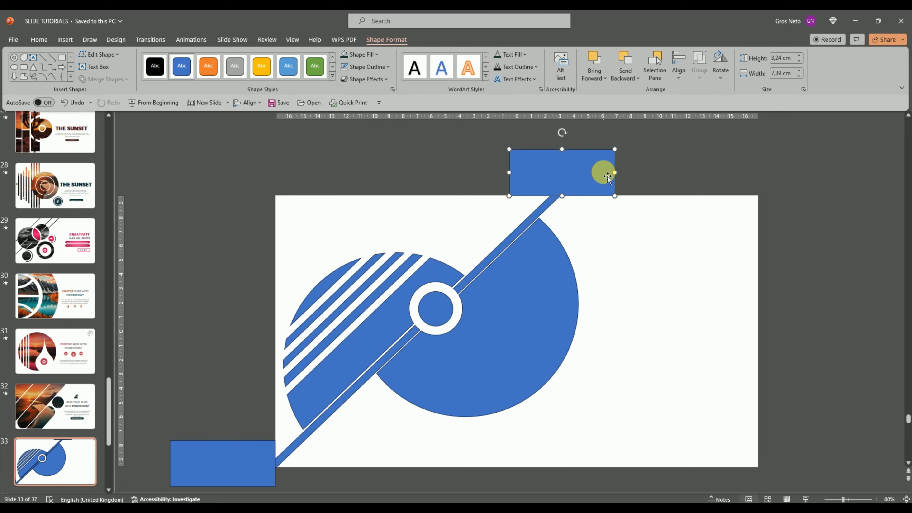
left_click(645, 168)
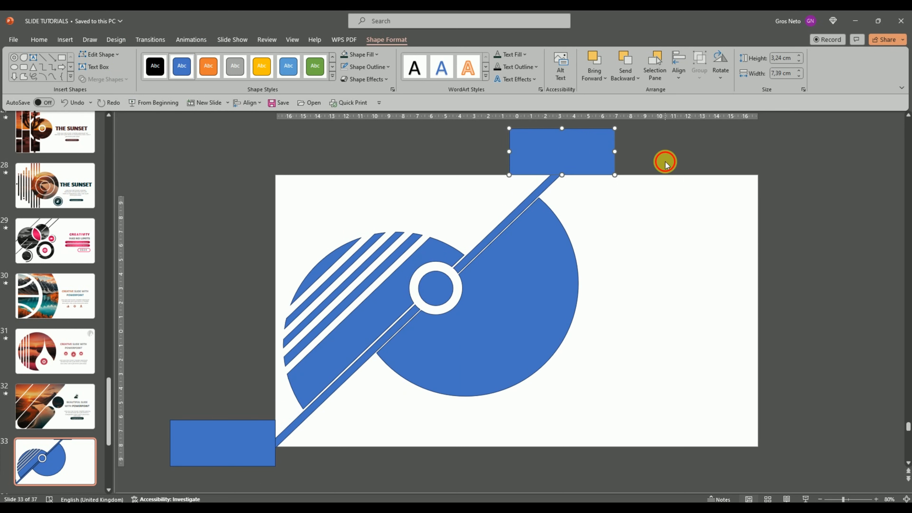
left_click(573, 175)
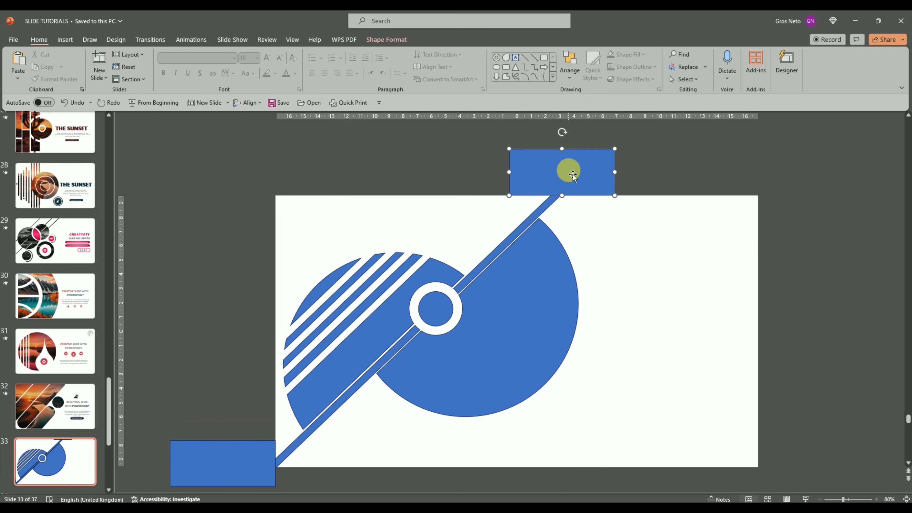
left_click(683, 185)
Subtract the upper and then the lower rectangle from the merged shape to trim the diagonal bar flush with the slide edges
left_click(483, 256)
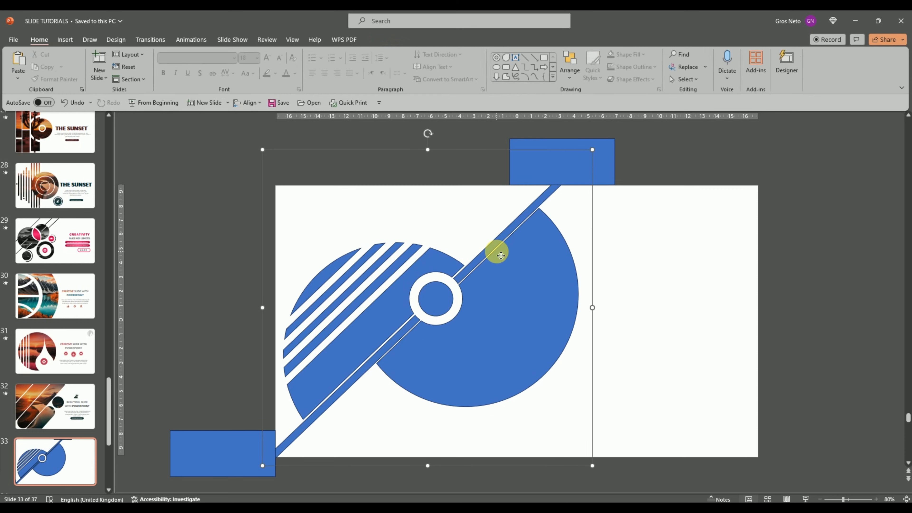
left_click(615, 172, "shift")
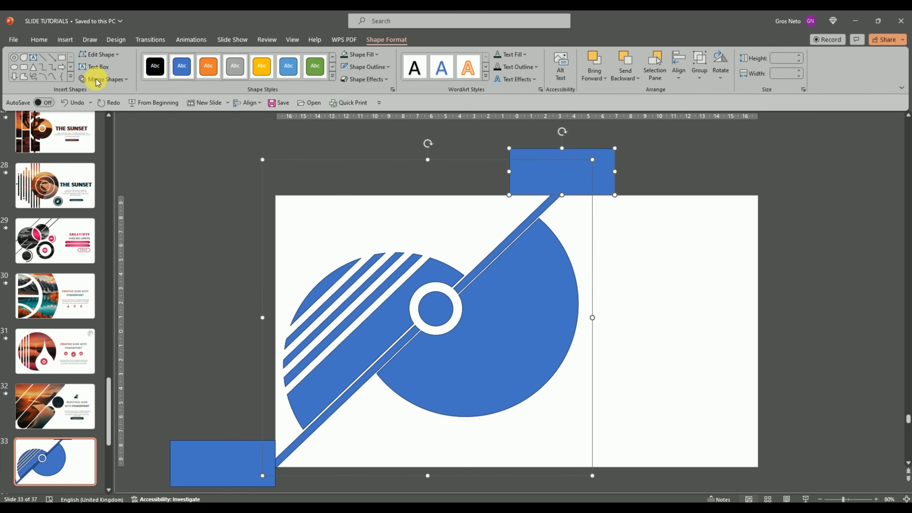
left_click(104, 79)
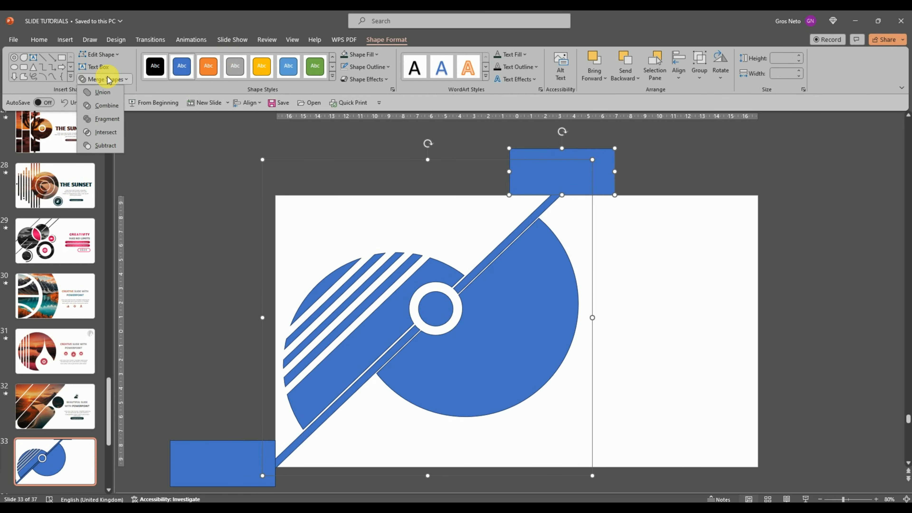
left_click(105, 145)
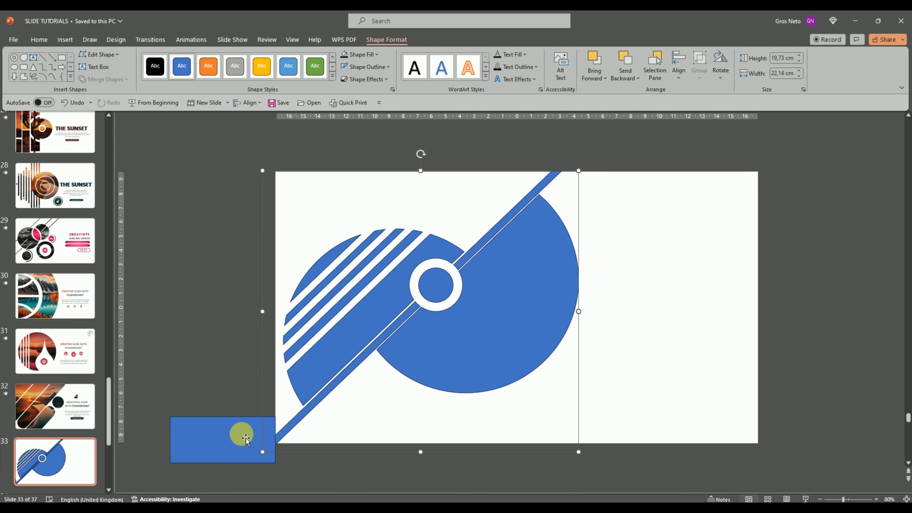
left_click(249, 441, "shift")
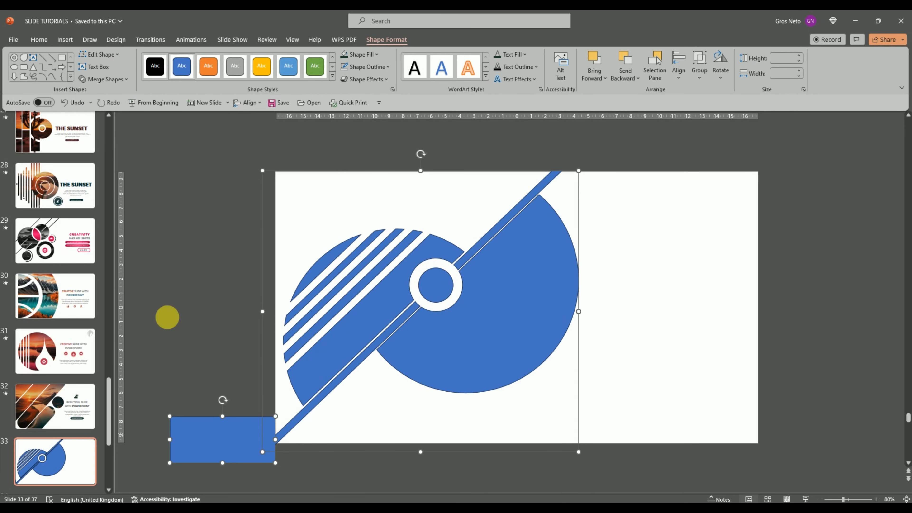
left_click(119, 79)
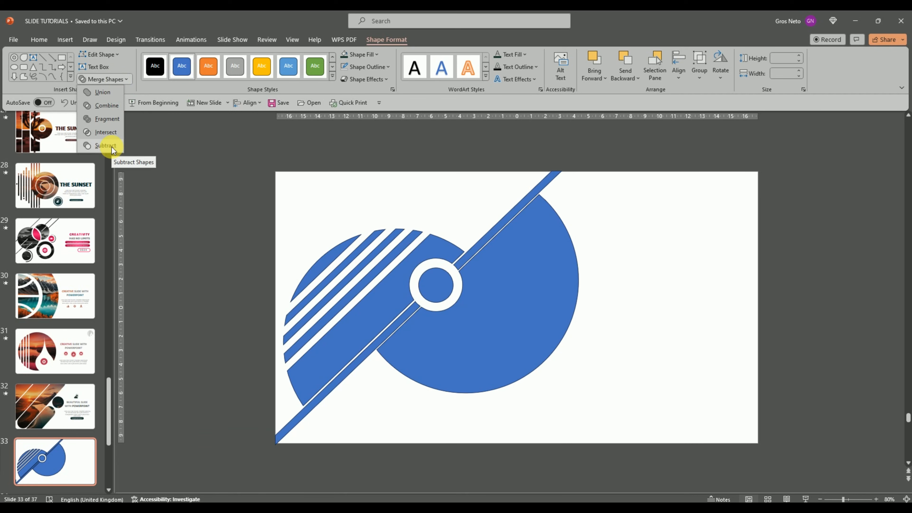
left_click(110, 145)
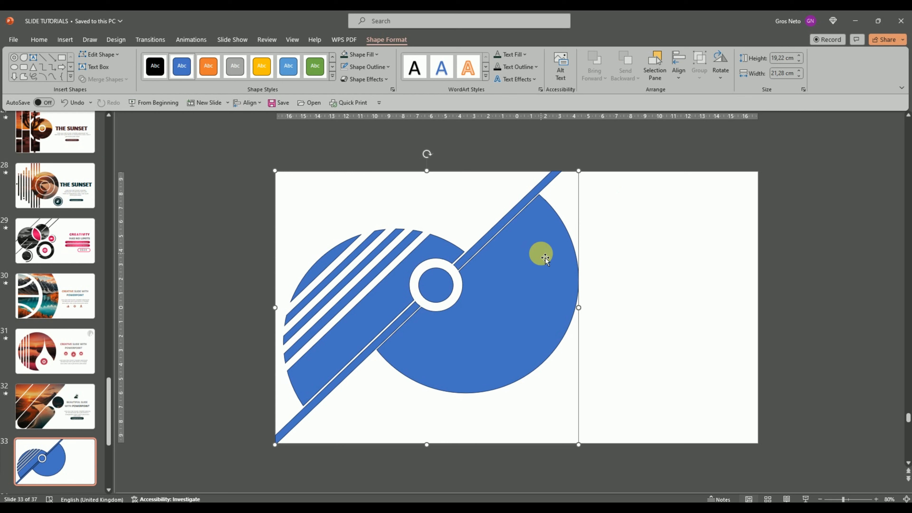
Copy the trimmed shape, add a new layout at the end of the slide master and delete all its placeholders
right_click(517, 253)
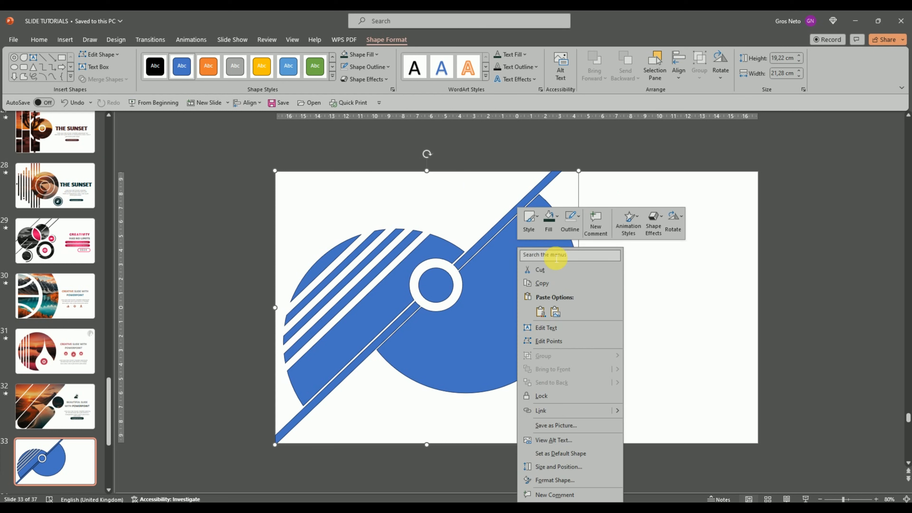
left_click(546, 284)
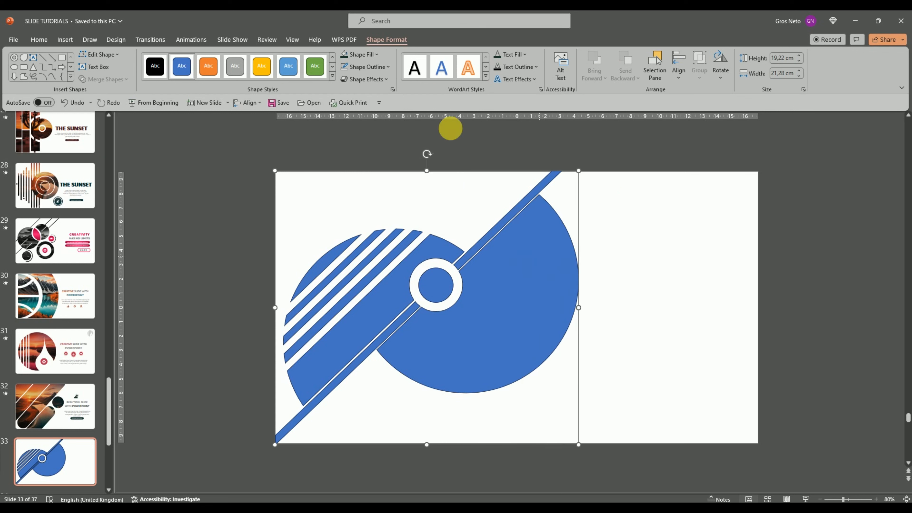
left_click(292, 39)
left_click(134, 64)
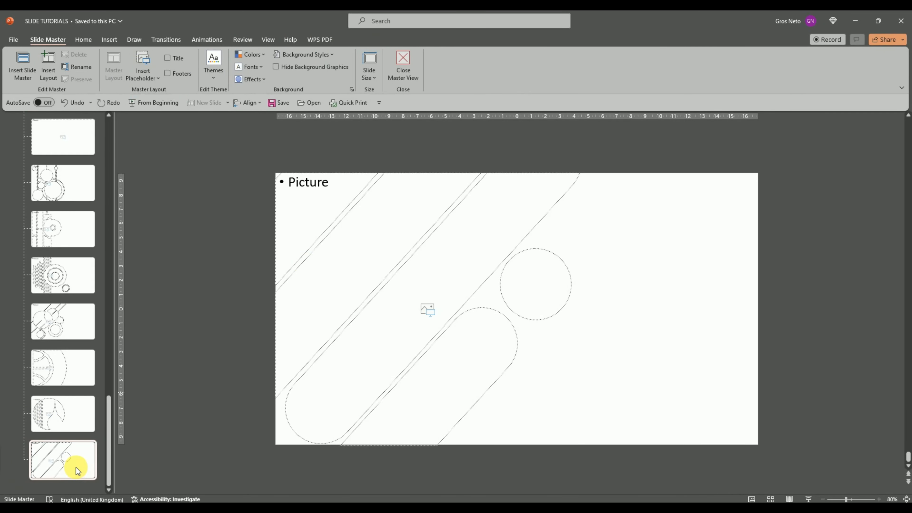
key("ctrl+m")
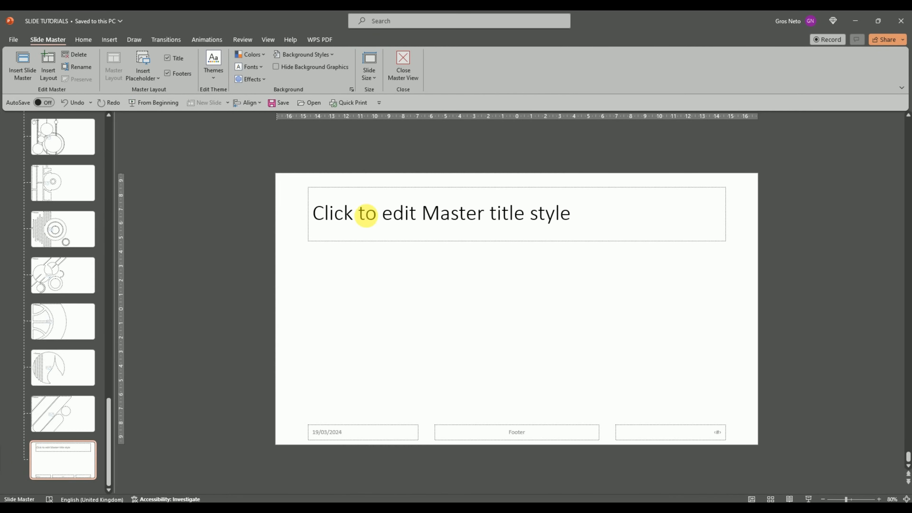
left_click_drag(224, 153, 787, 467)
key("Delete")
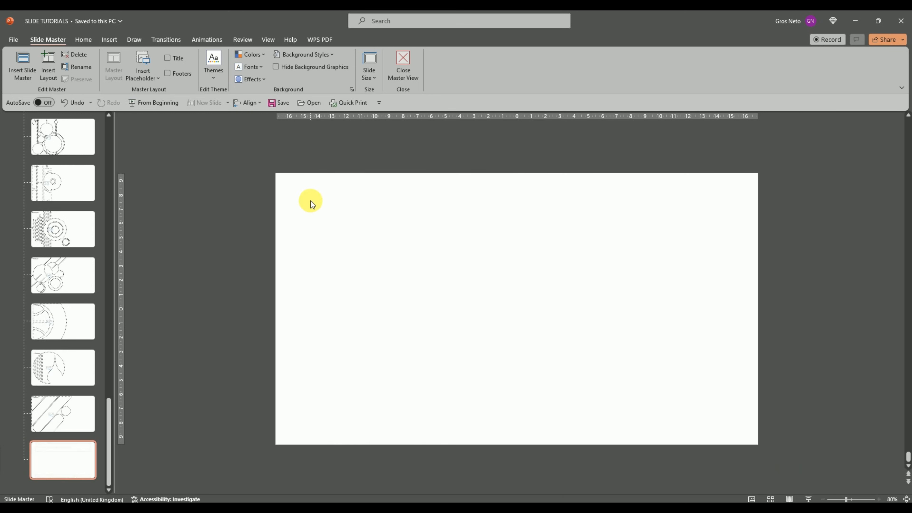
Paste the copied shape onto the empty master layout
right_click(318, 223)
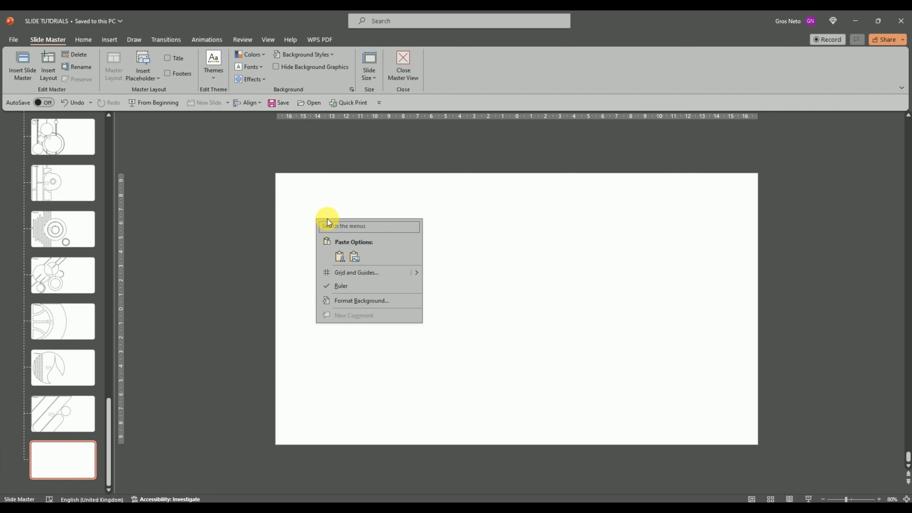
left_click(334, 252)
left_click(598, 223)
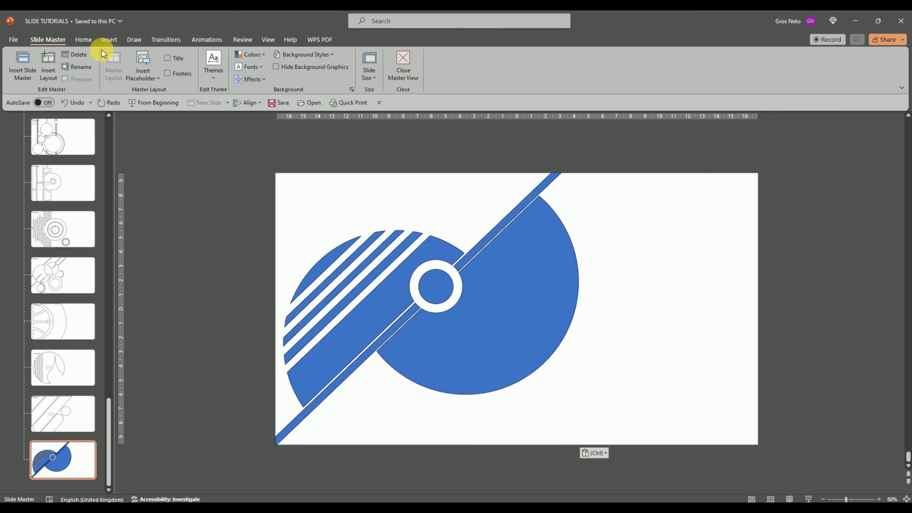
Draw a picture placeholder about 24.6 by 33.8 cm covering the whole pasted shape and send it to the back
left_click(143, 73)
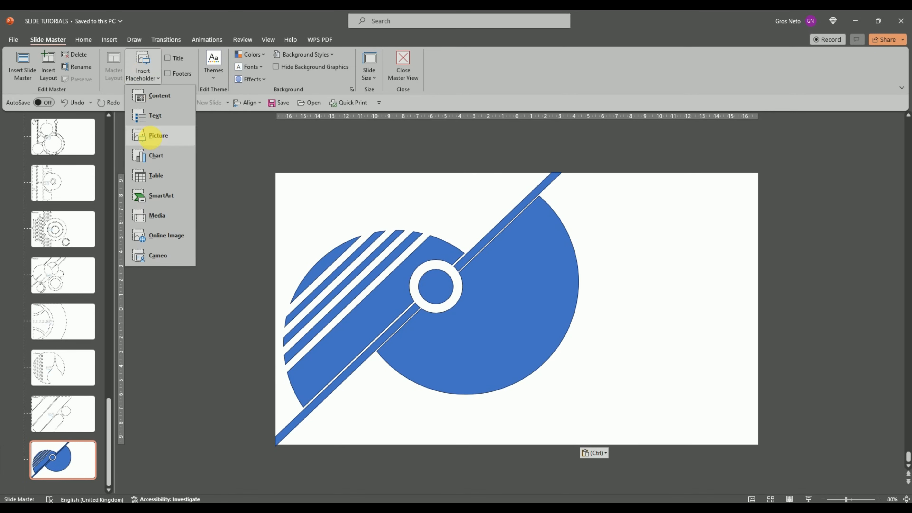
left_click(150, 136)
left_click_drag(242, 150, 723, 499)
right_click(462, 252)
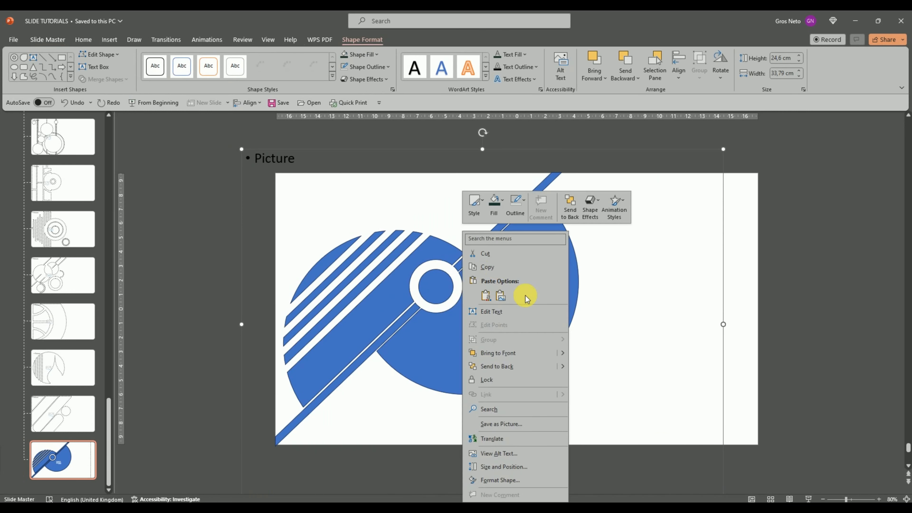
left_click(520, 367)
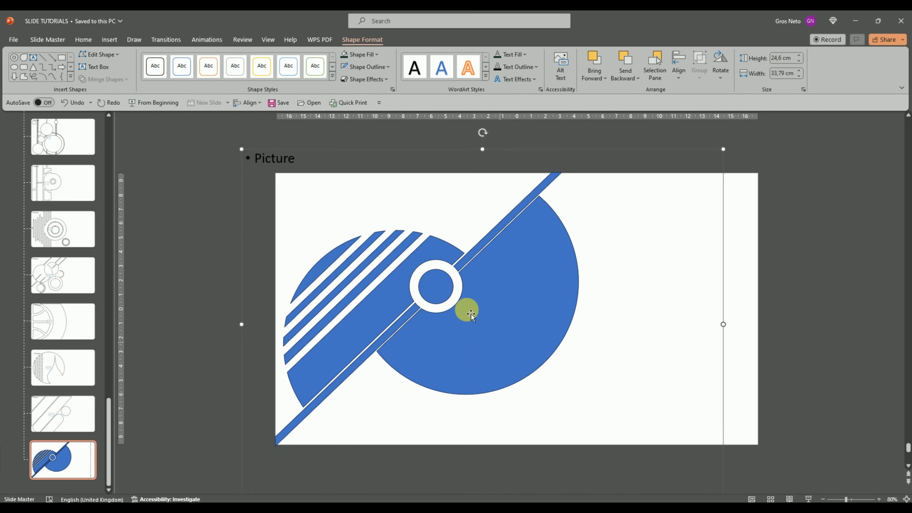
Intersect the picture placeholder with the blue shape and close the master view
left_click(508, 282, "shift")
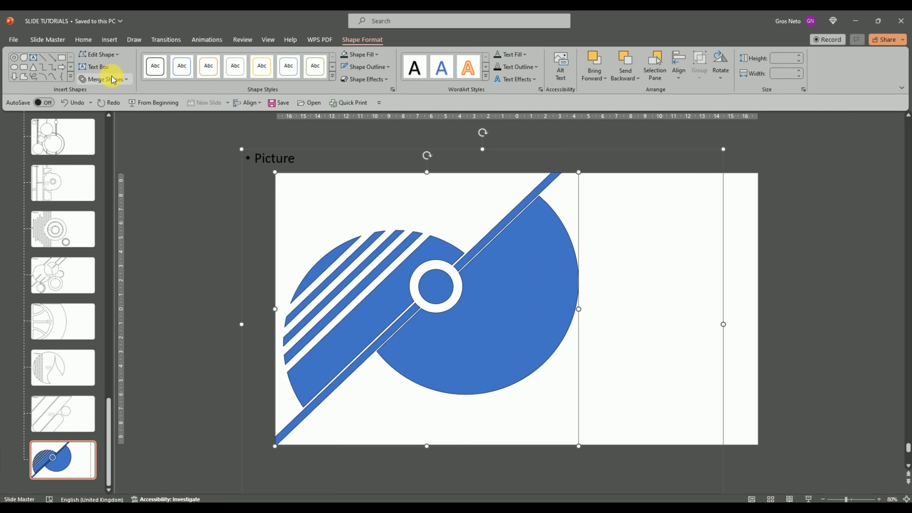
left_click(112, 79)
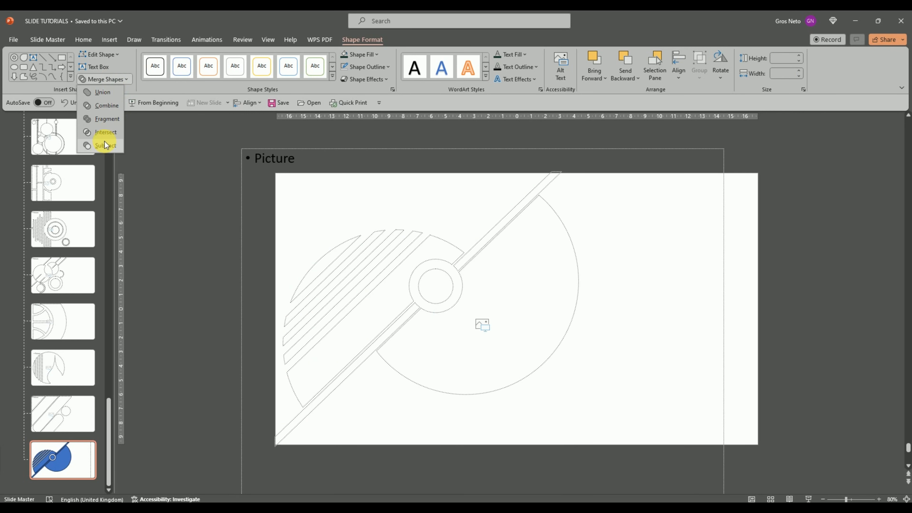
left_click(105, 138)
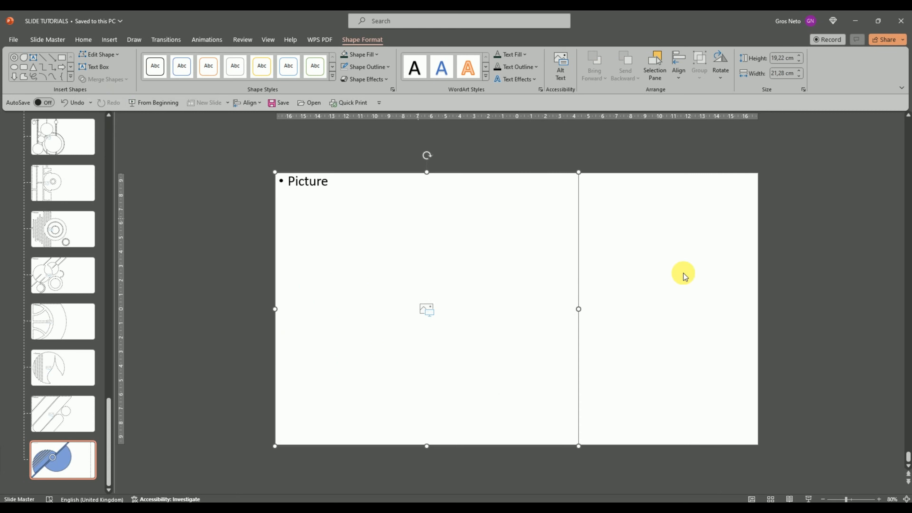
left_click(684, 269)
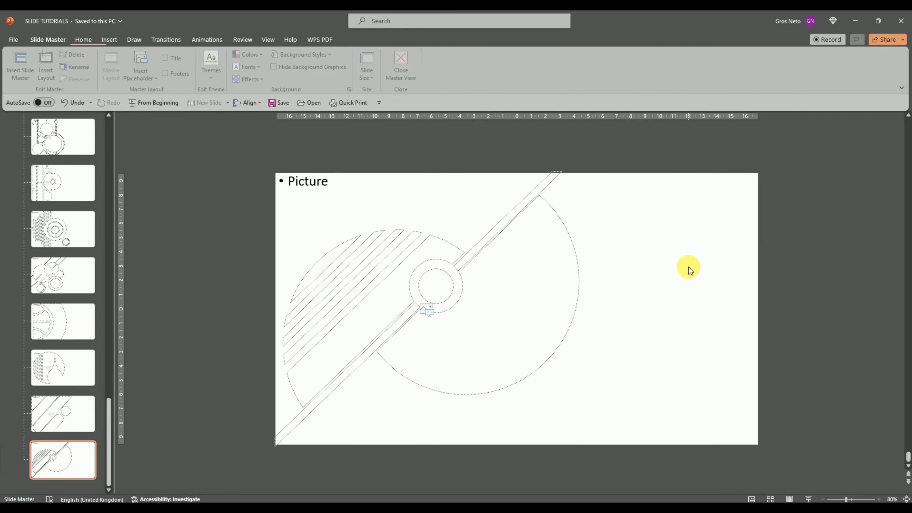
left_click(399, 66)
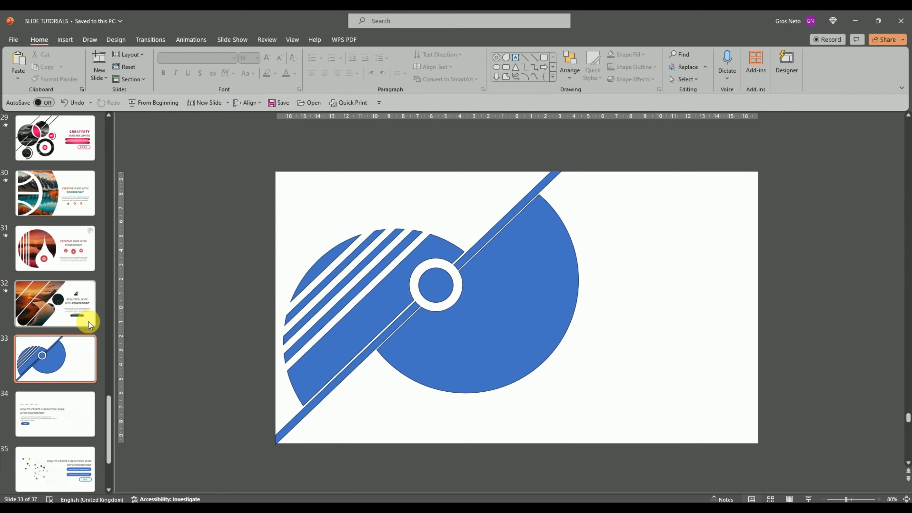
Add a slide after slide 32 with the new picture layout and insert the autumn lake and mountain picture from the Nature folder
left_click(53, 317)
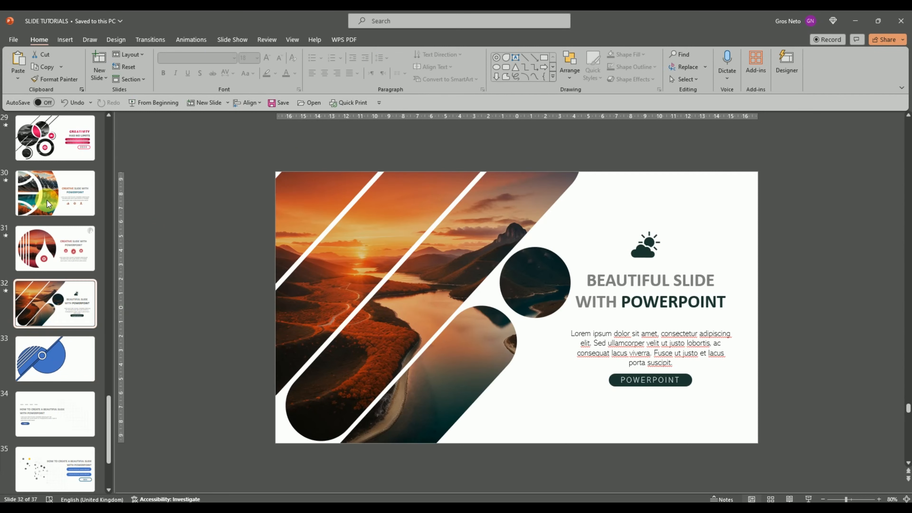
left_click(101, 82)
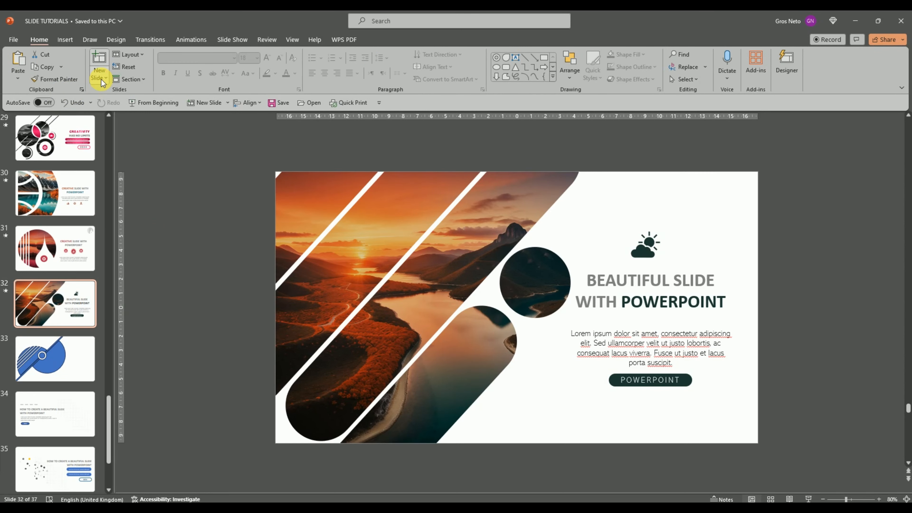
left_click(219, 342)
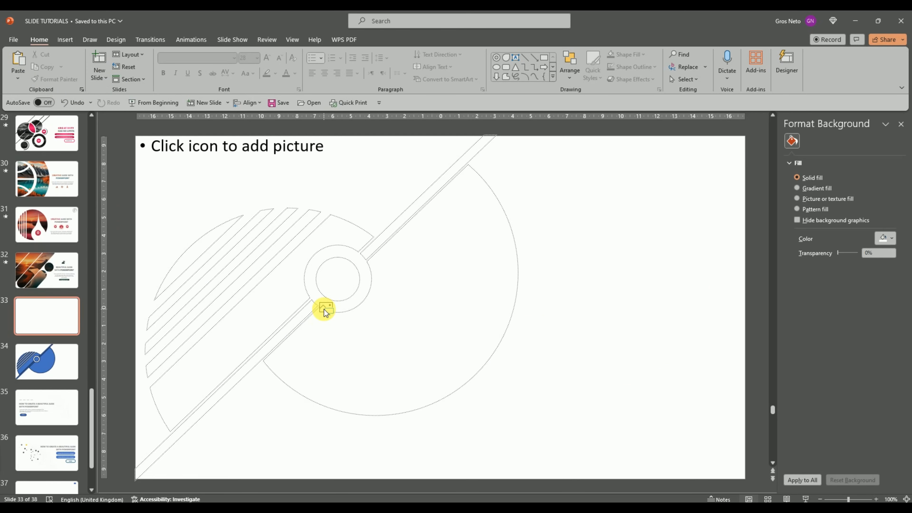
left_click(325, 308)
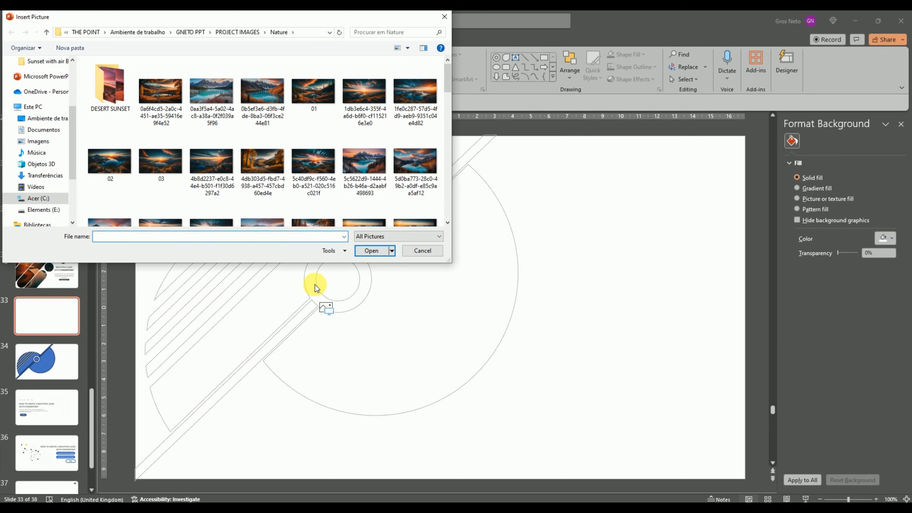
double_click(319, 94)
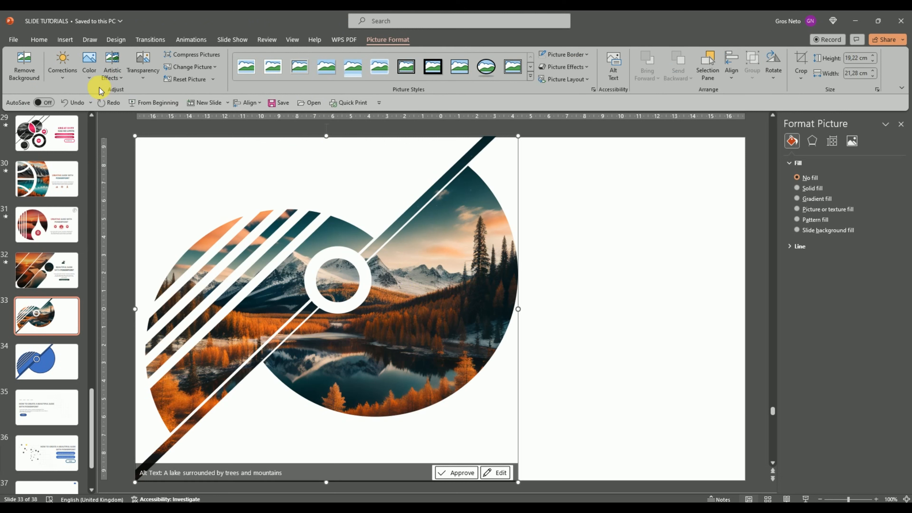
Apply the color tone preset one step warmer than the original to the inserted picture
left_click(94, 77)
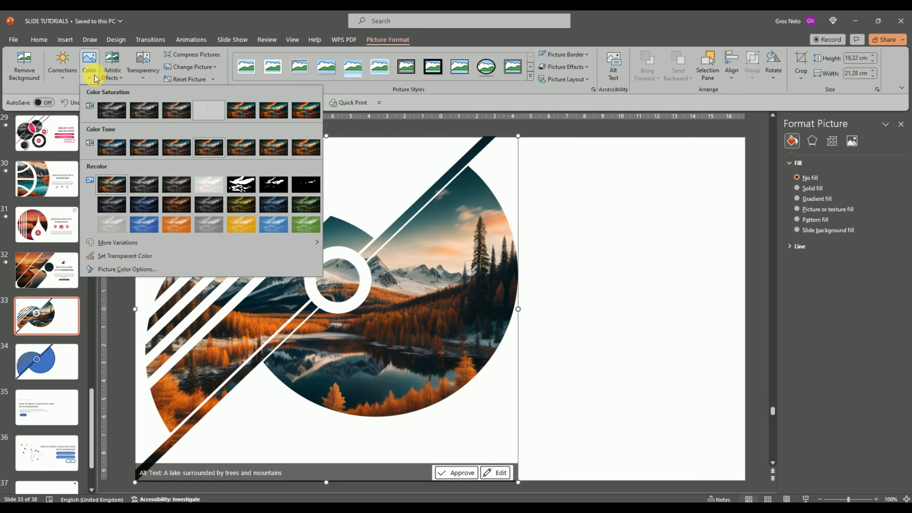
left_click(241, 147)
left_click(573, 270)
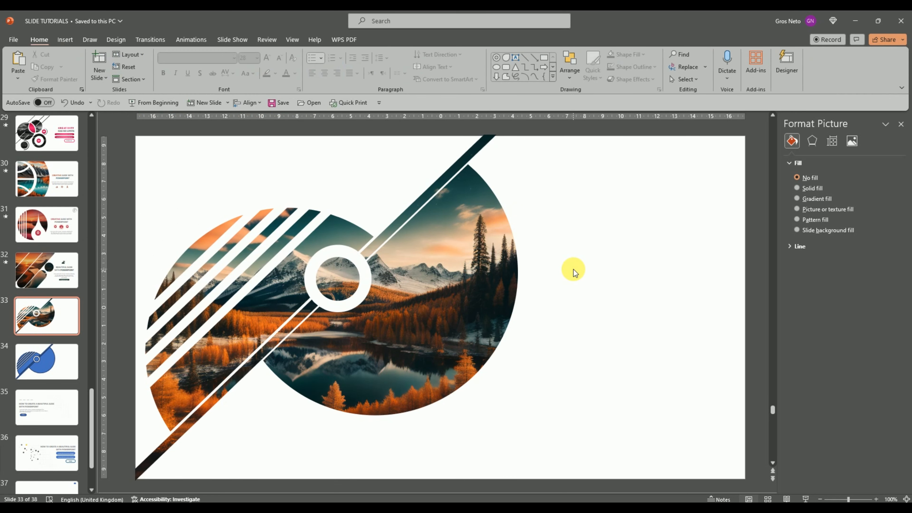